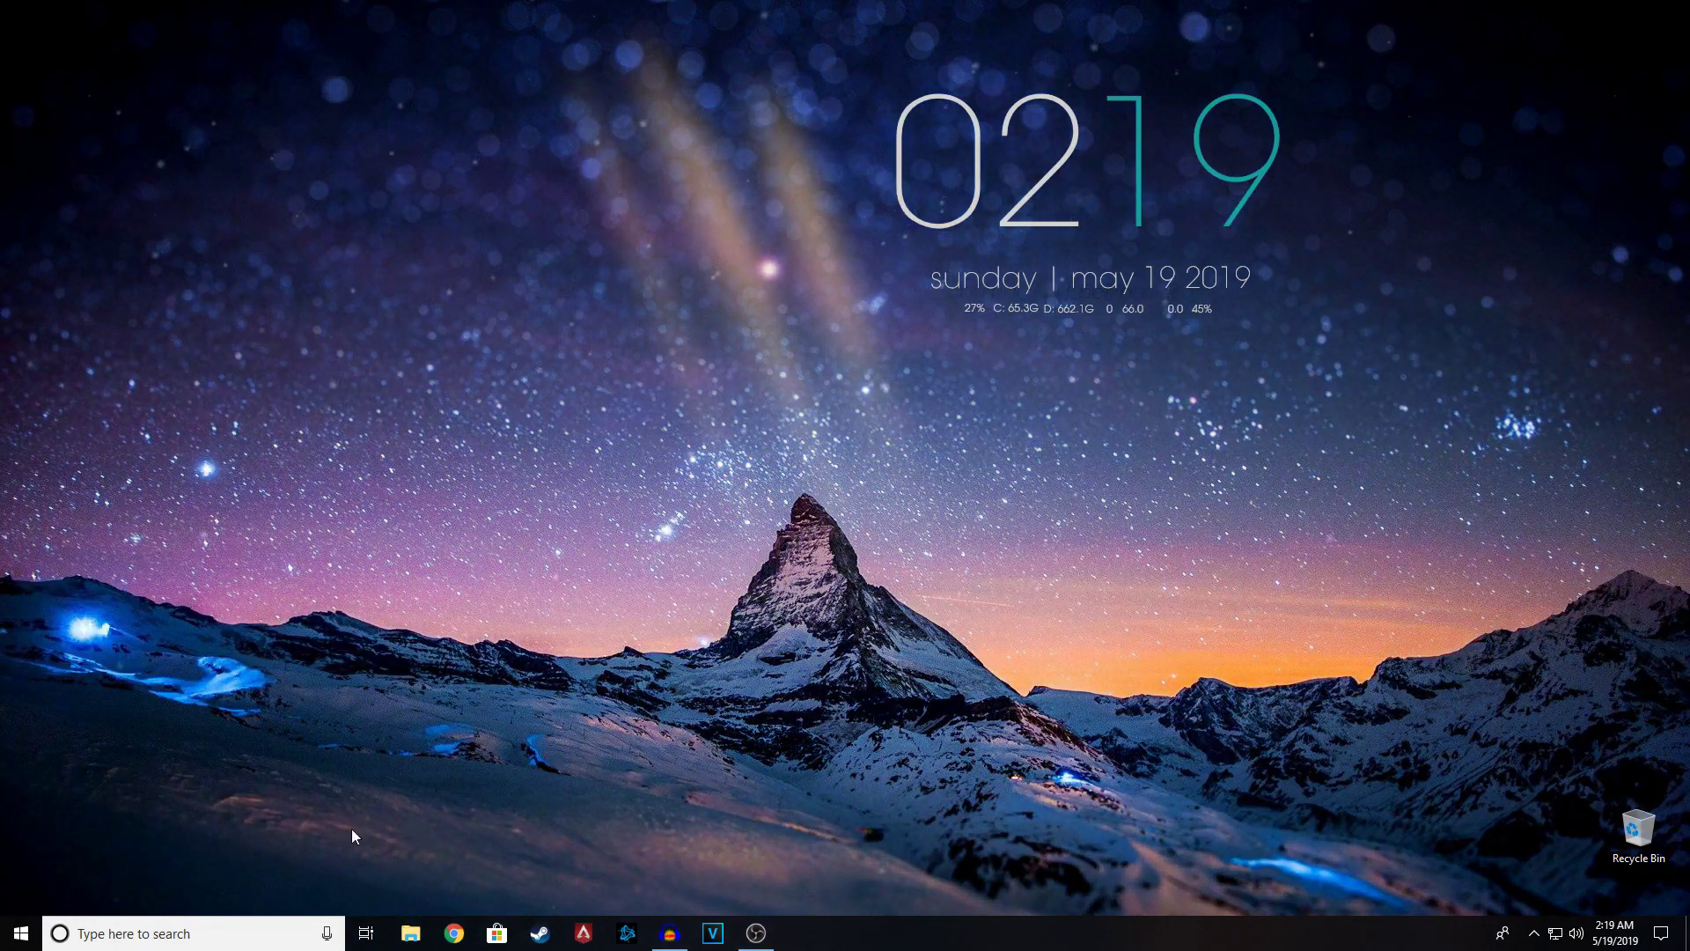
Step: Launch Origin from the Windows taskbar search by typing 'or'
left_click(241, 925)
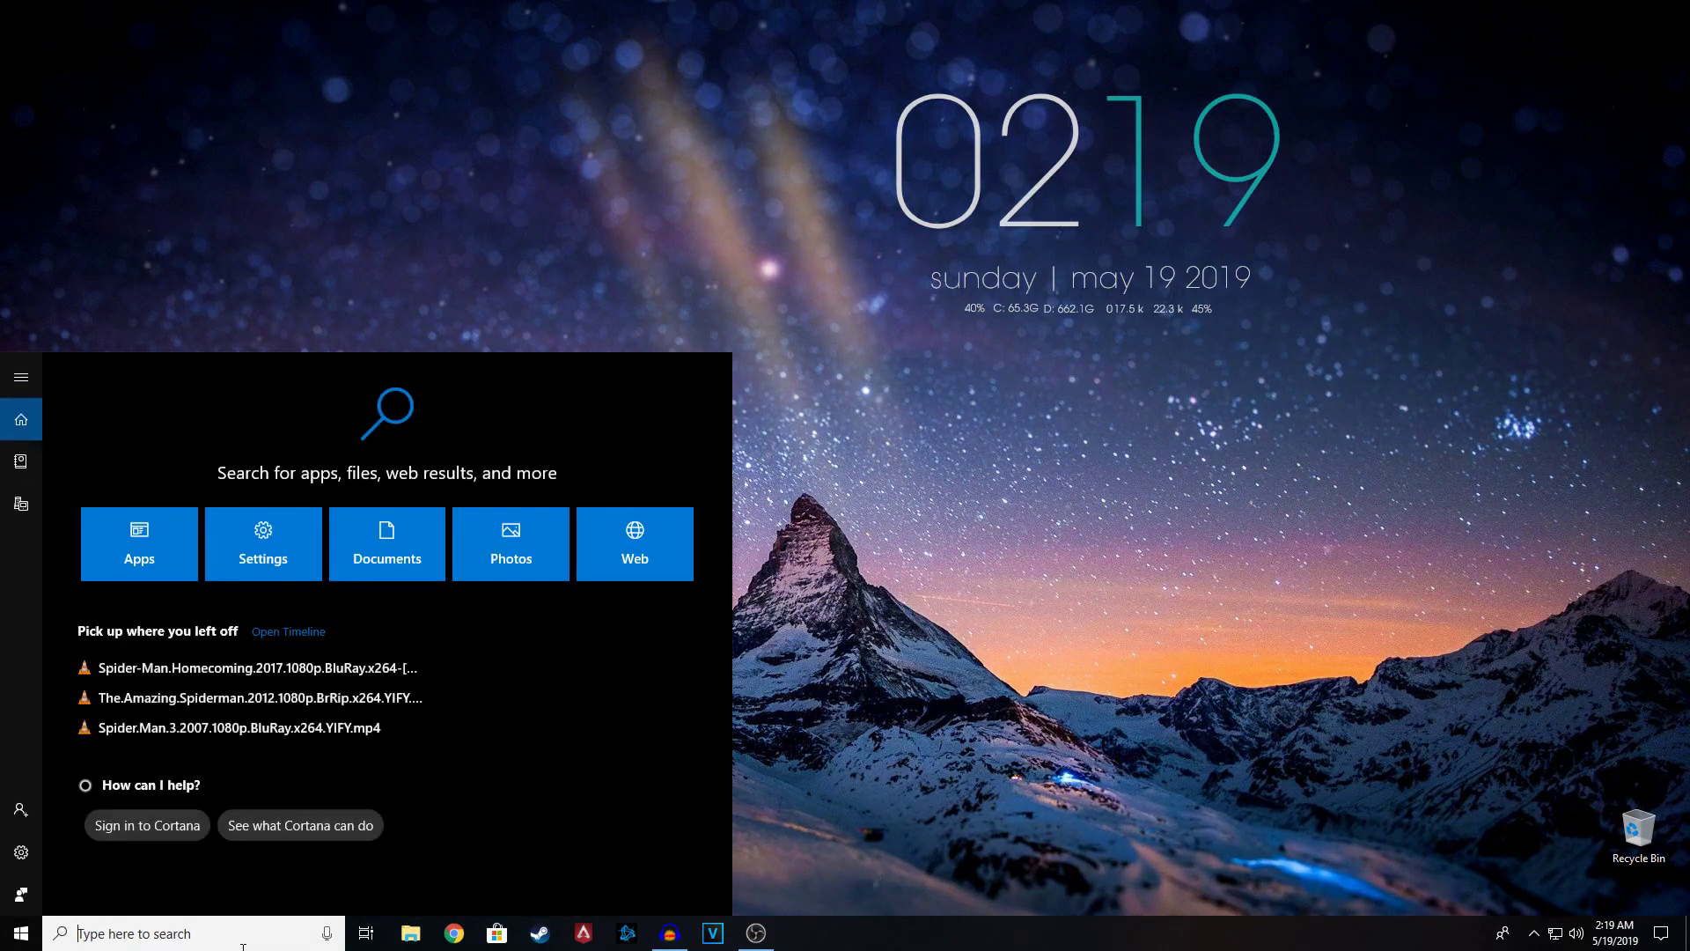
type("or")
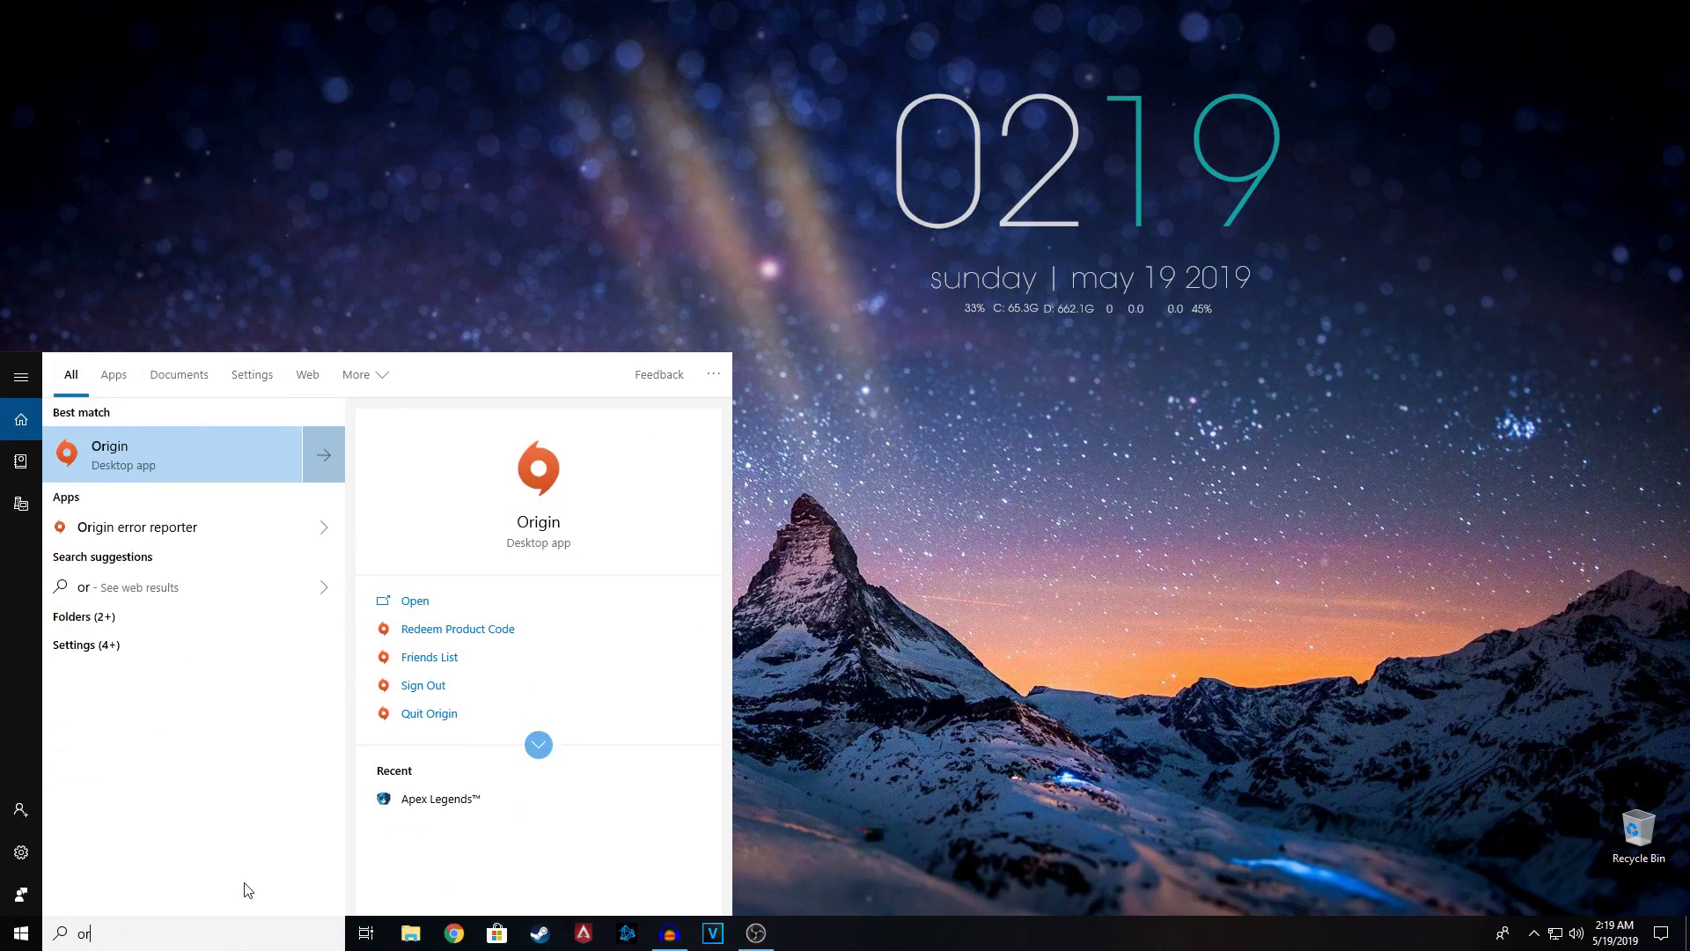
key("Return")
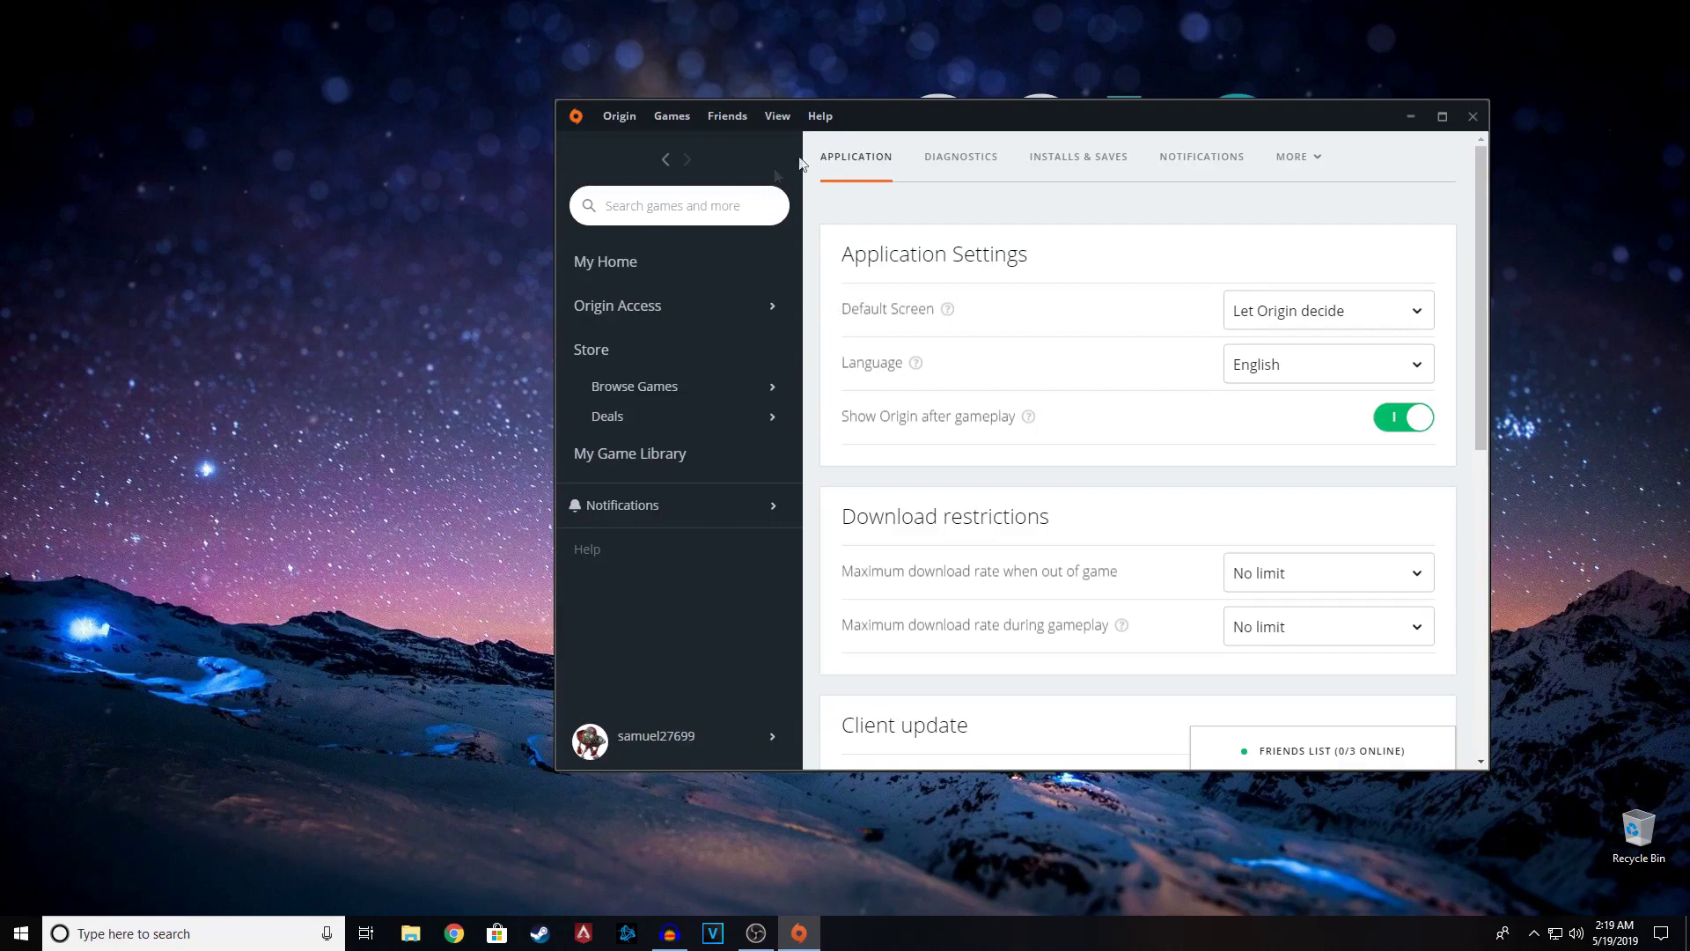
Step: Open My Game Library, listing Apex Legends, Dungeon Keeper and Mass Effect 2
left_click(627, 271)
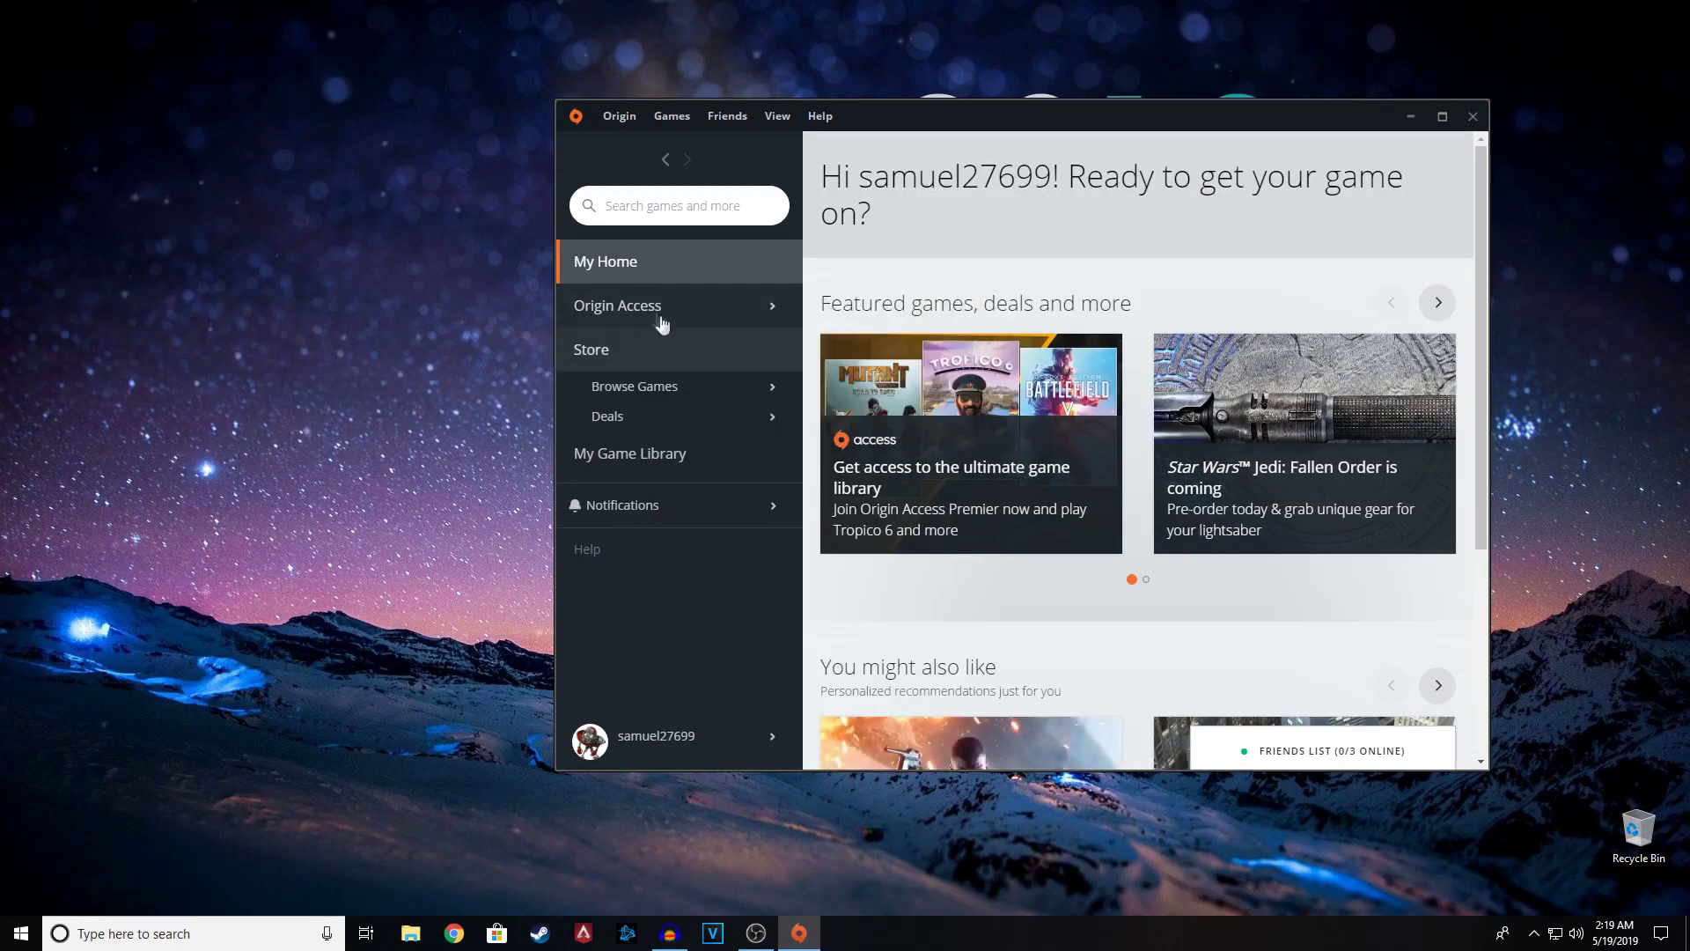
left_click(643, 321)
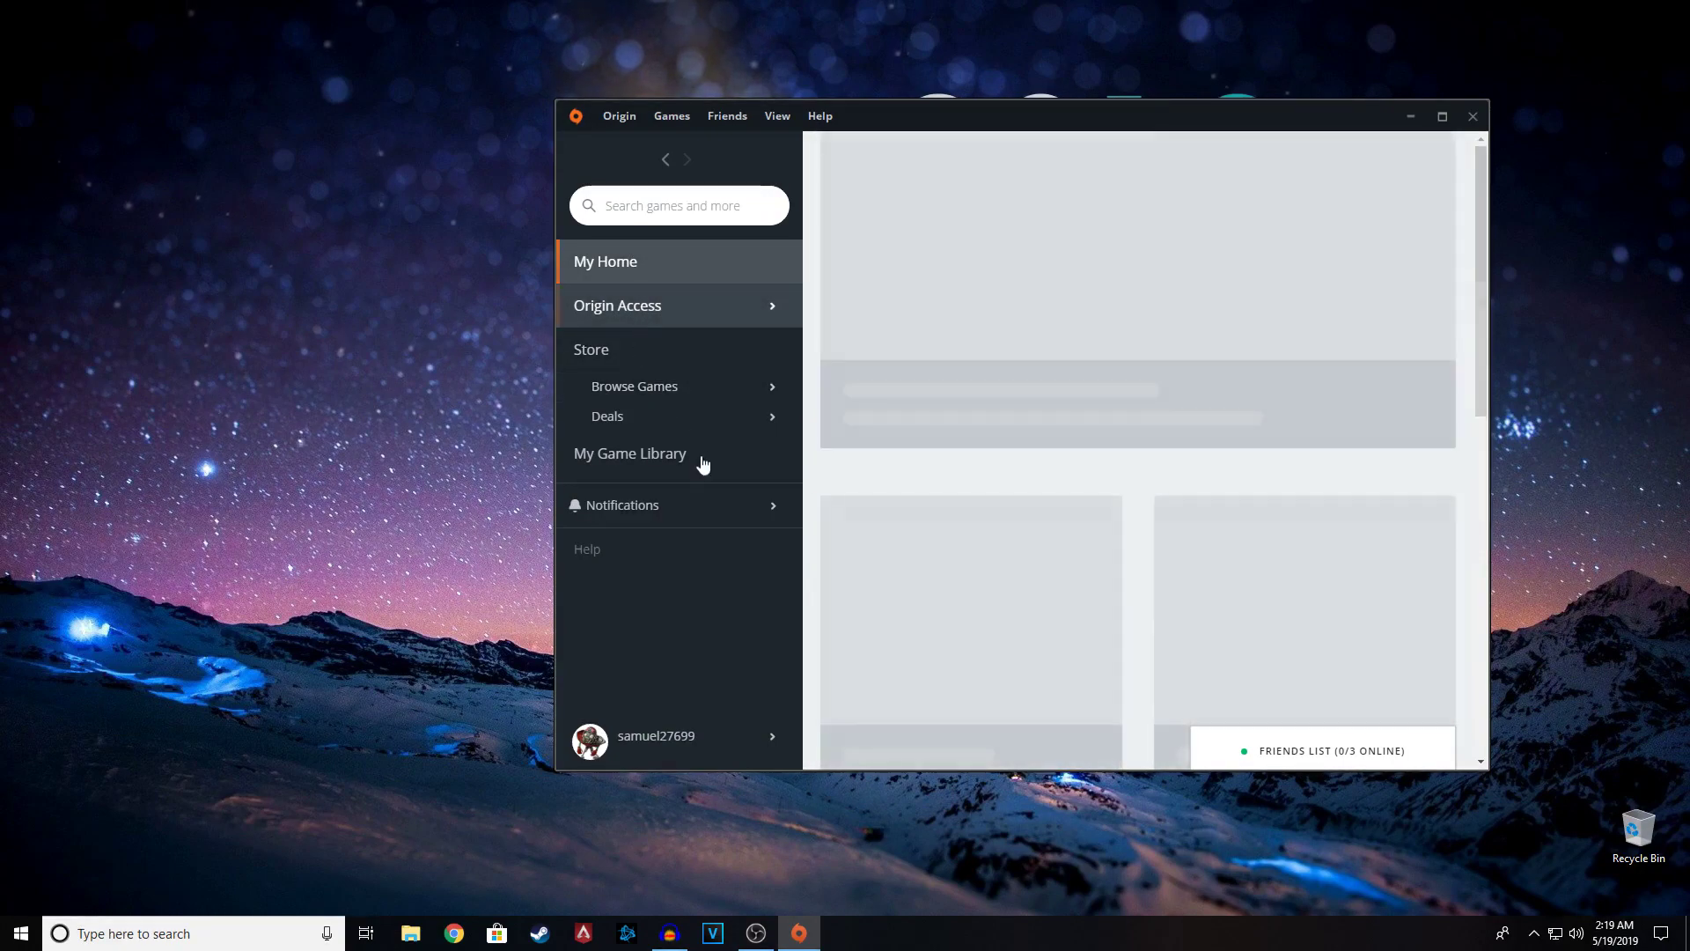
left_click(698, 456)
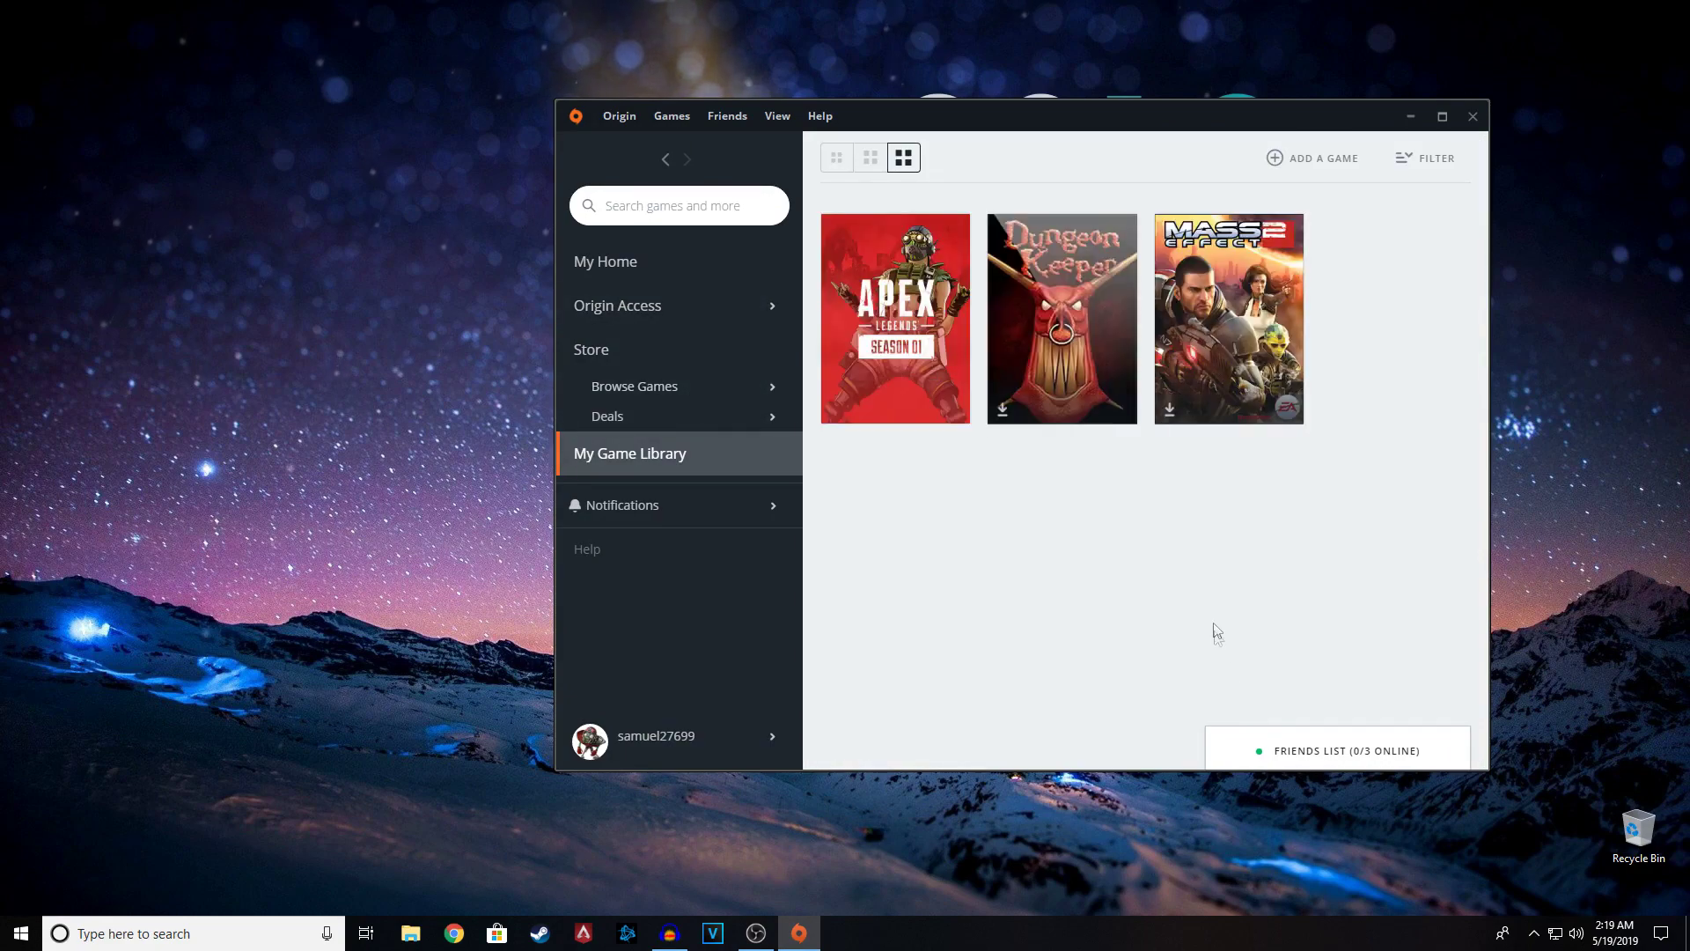
left_click_drag(1009, 133, 952, 138)
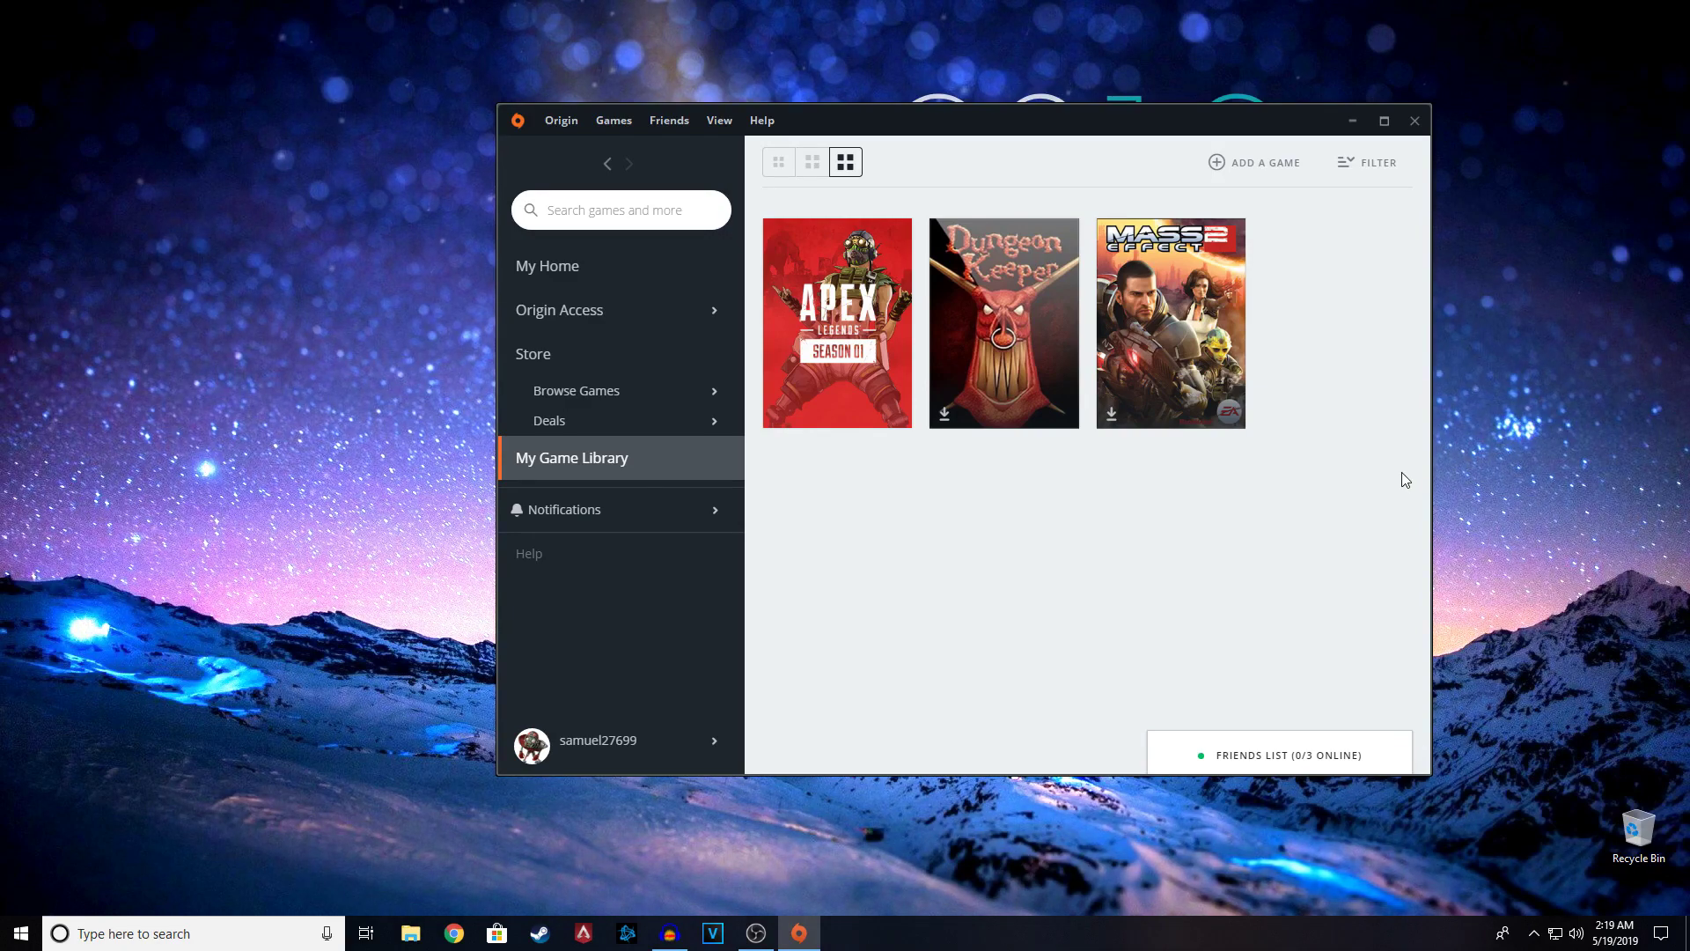
mouse_move(634, 386)
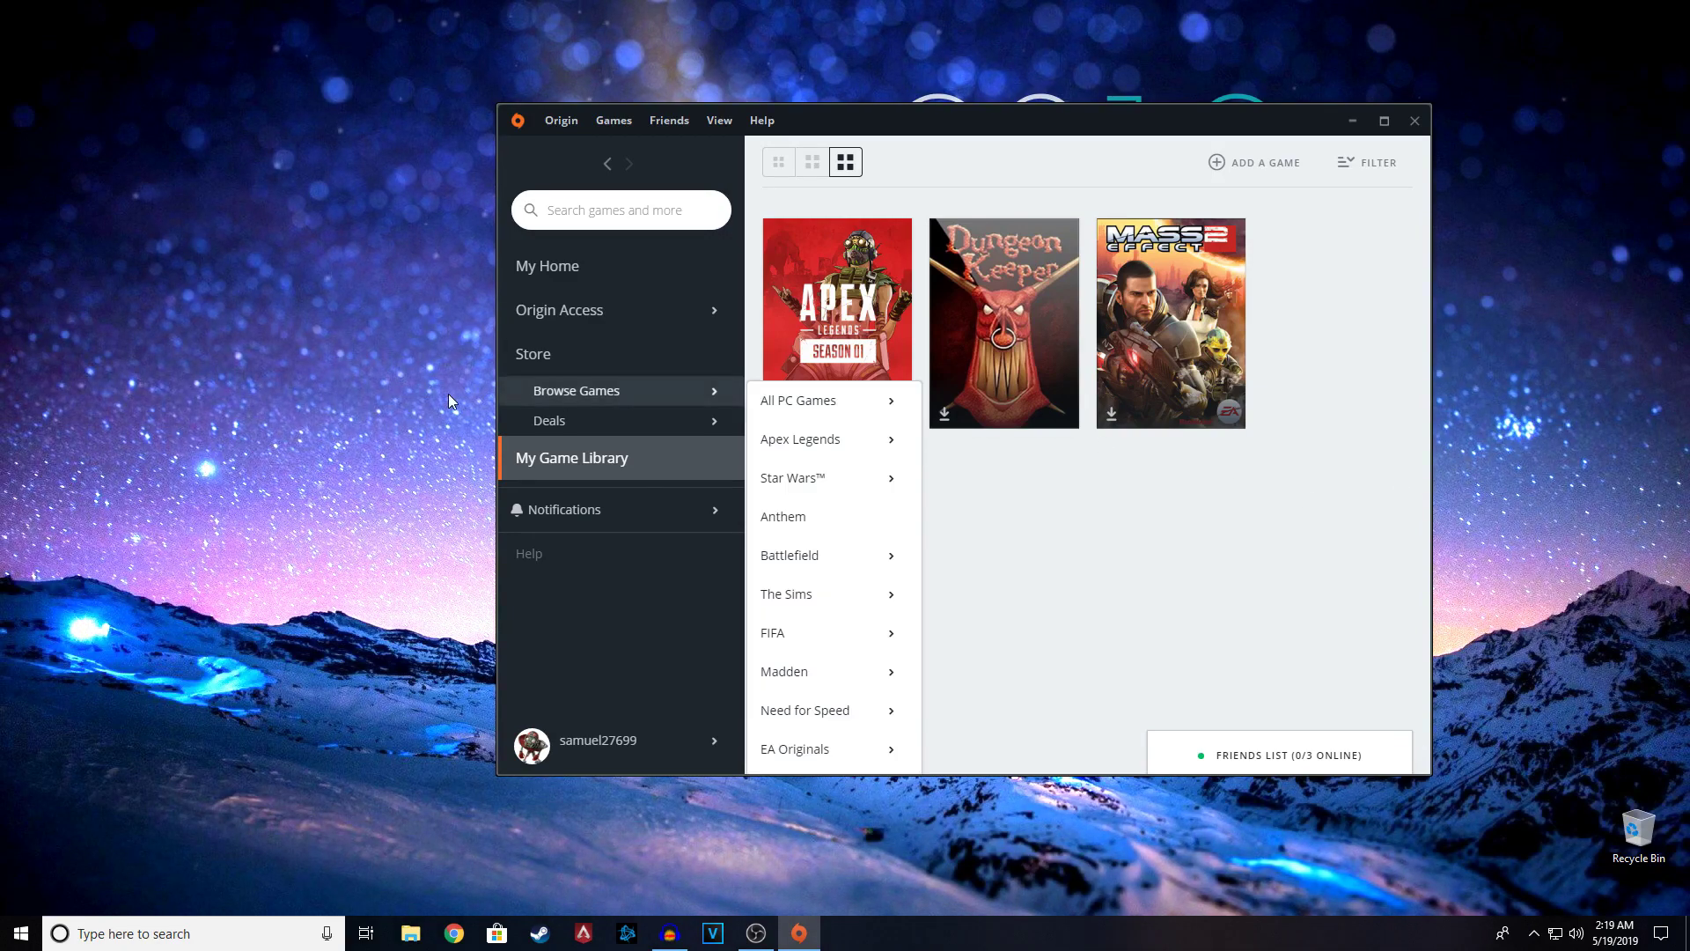
left_click(566, 126)
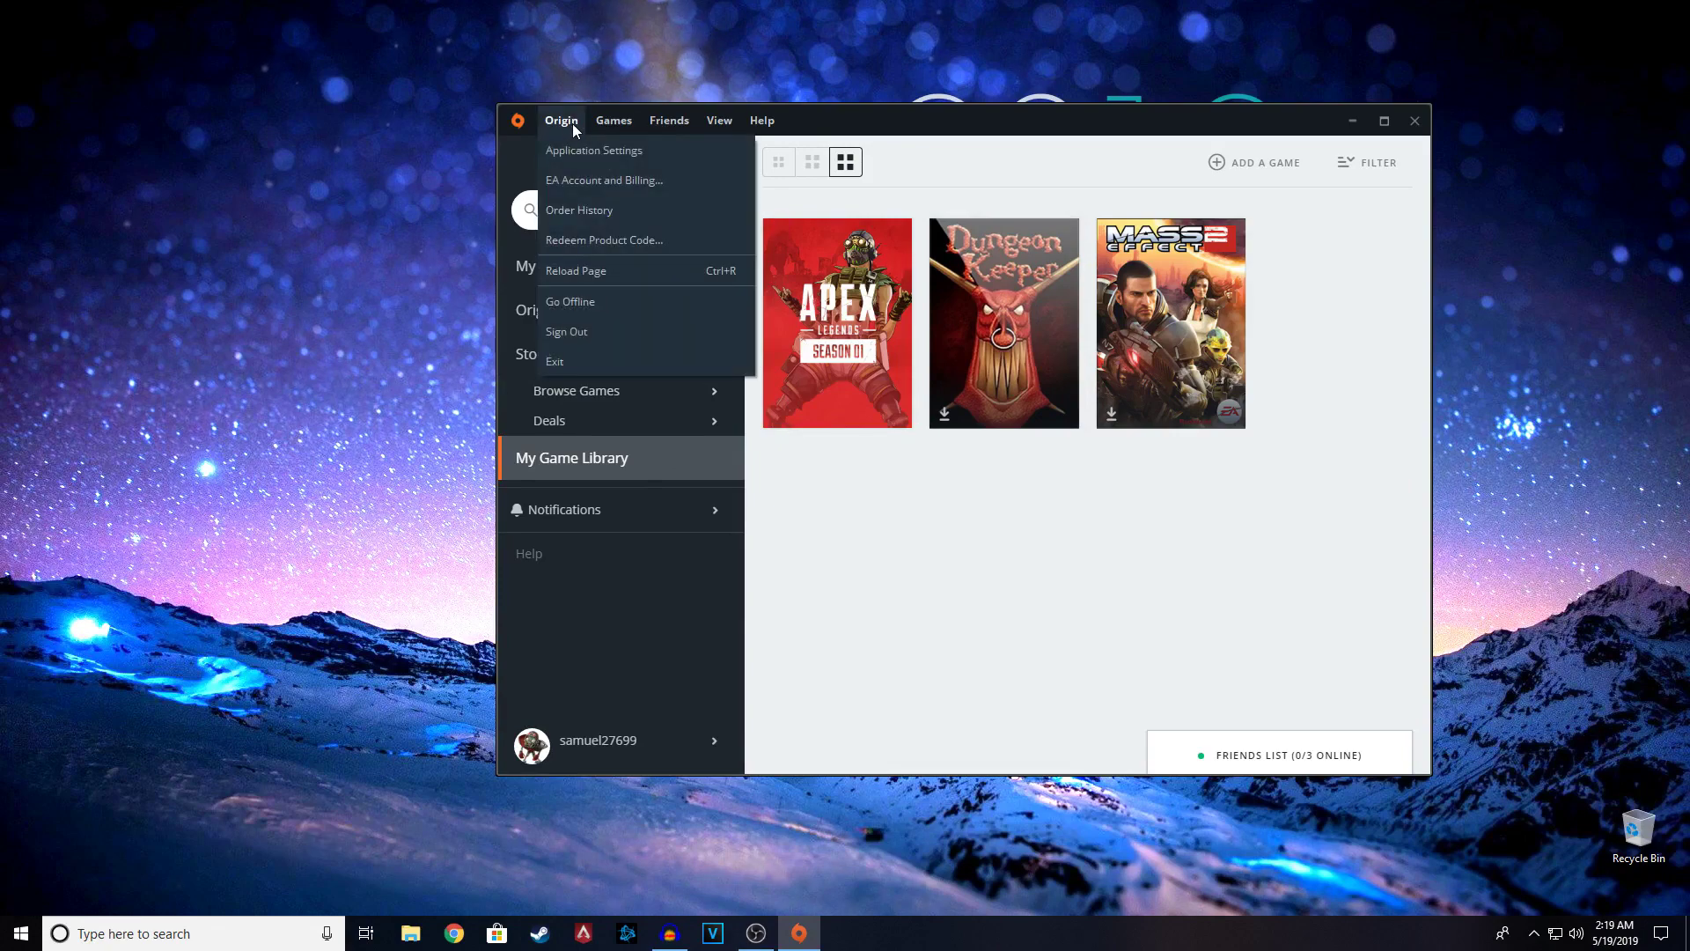
Step: Open Application Settings and switch to the Origin In-Game section
left_click(581, 149)
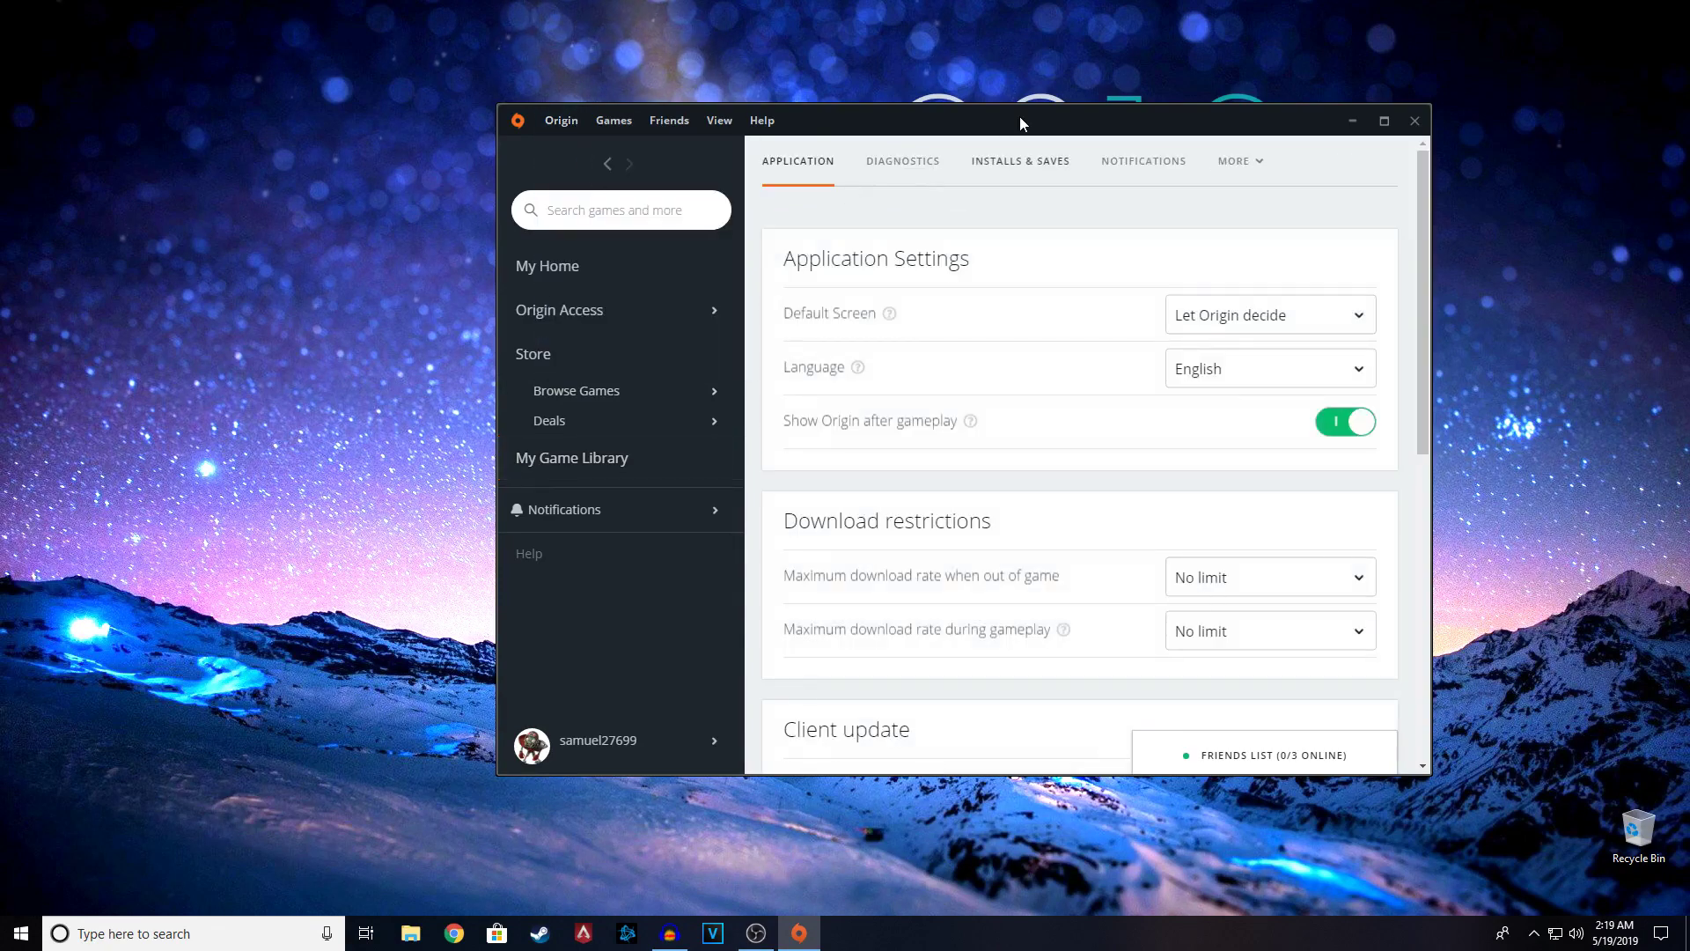
left_click_drag(1021, 123, 945, 112)
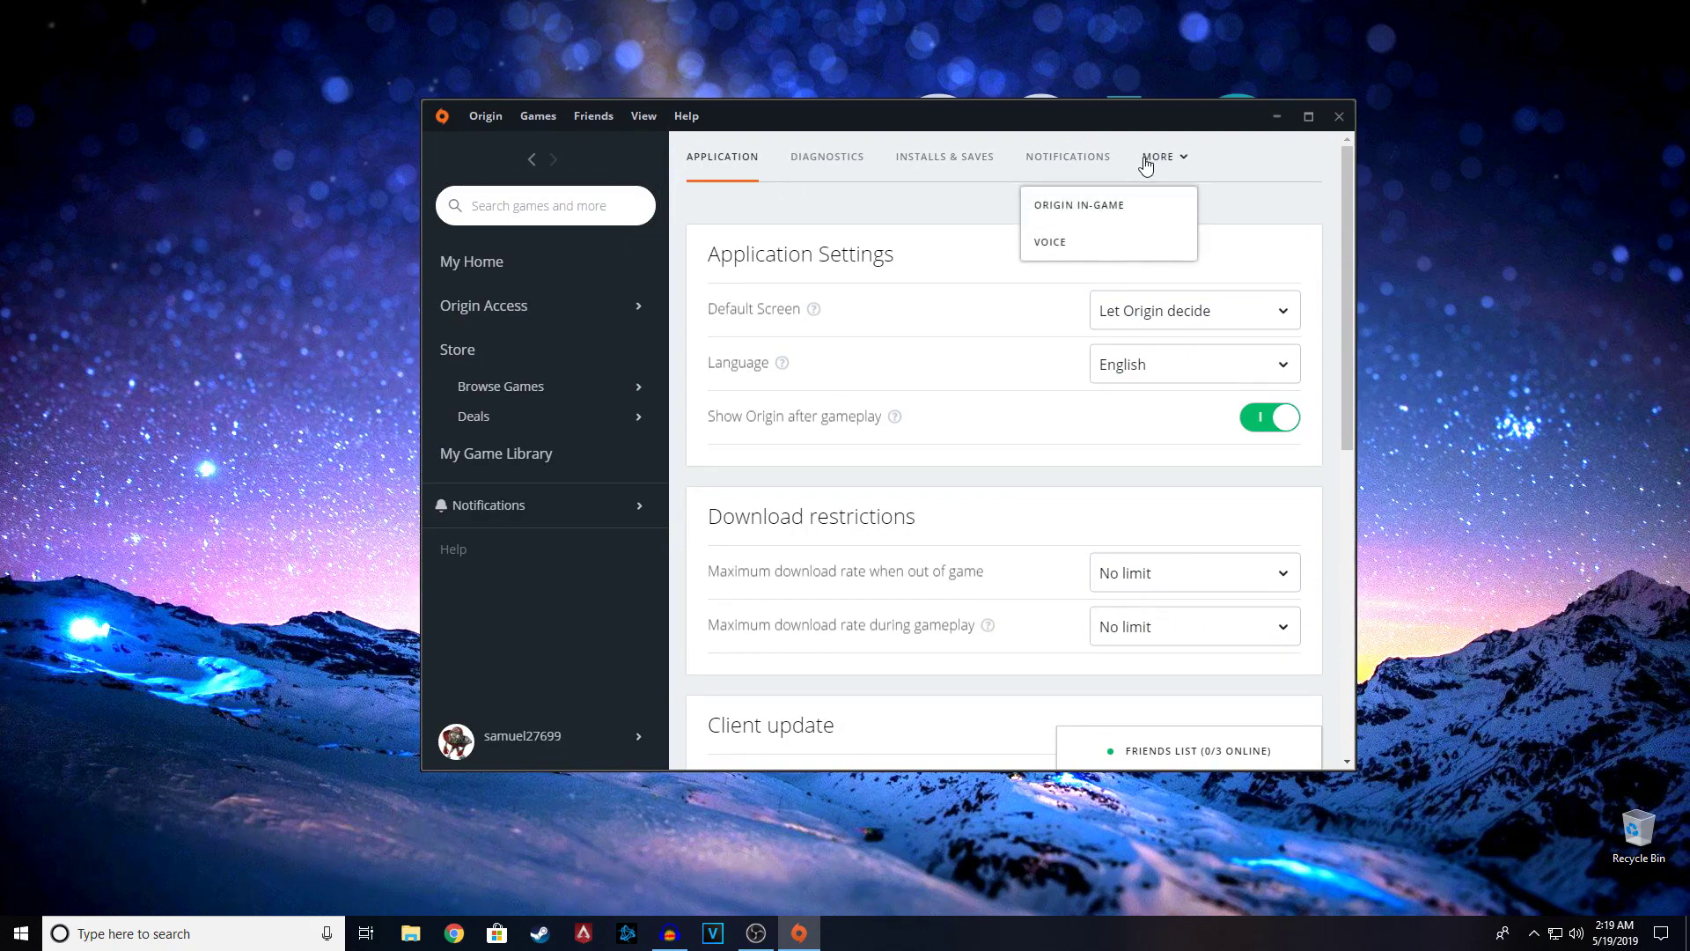
left_click(1110, 207)
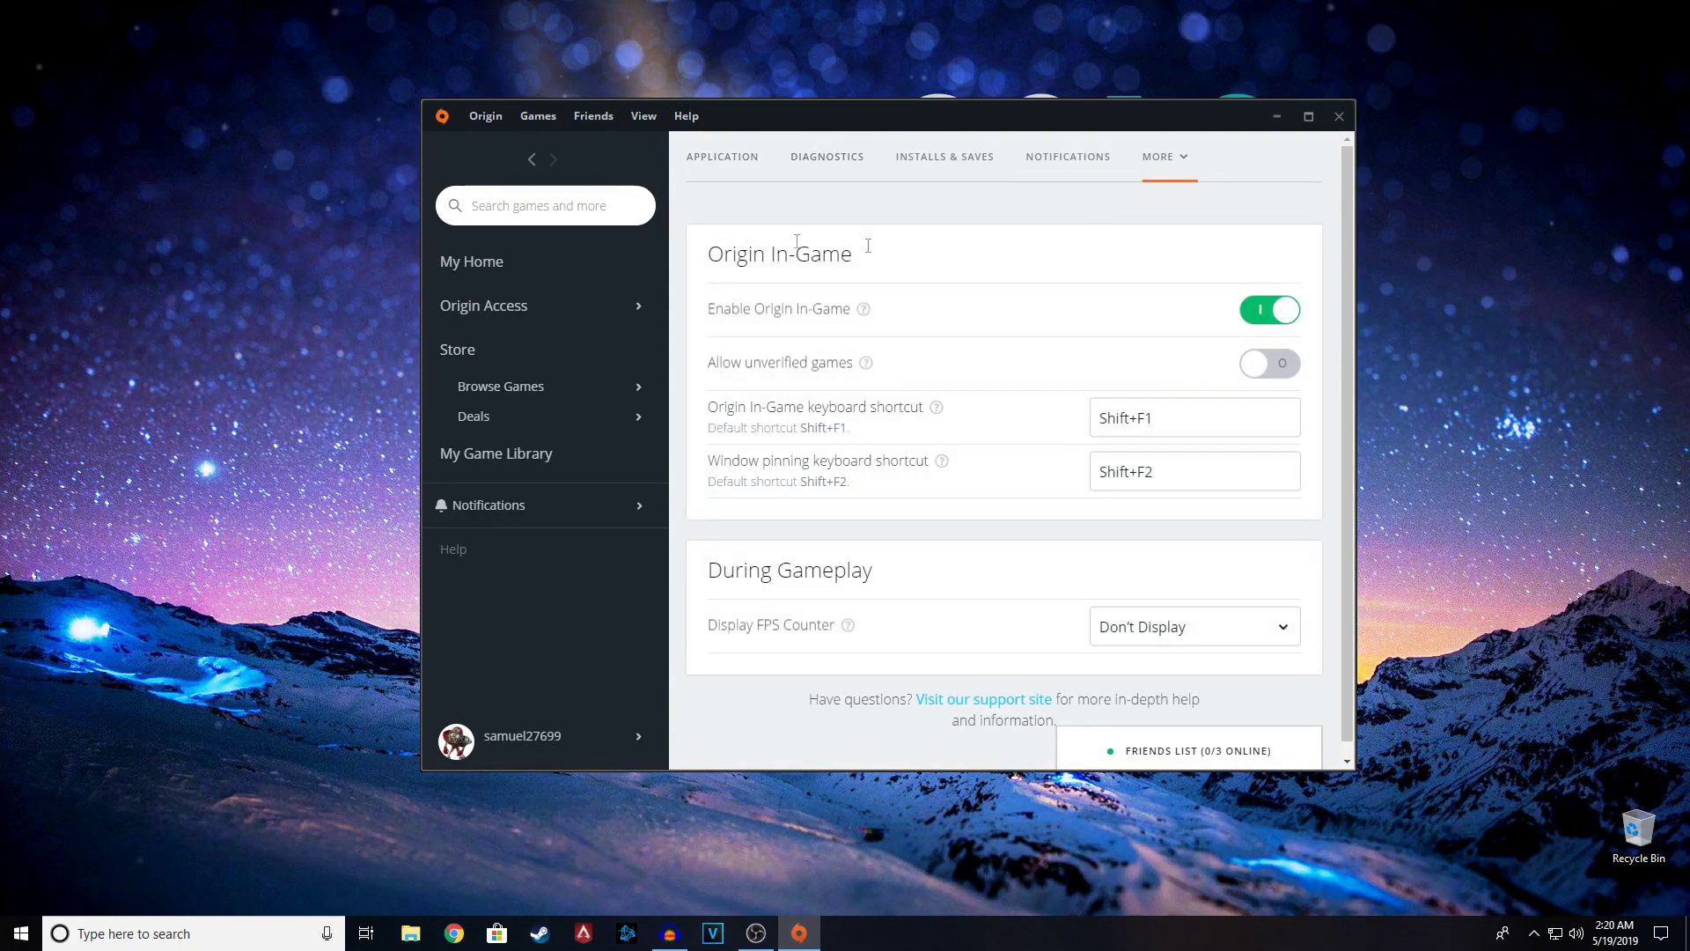
scroll(932, 341, "down", 1)
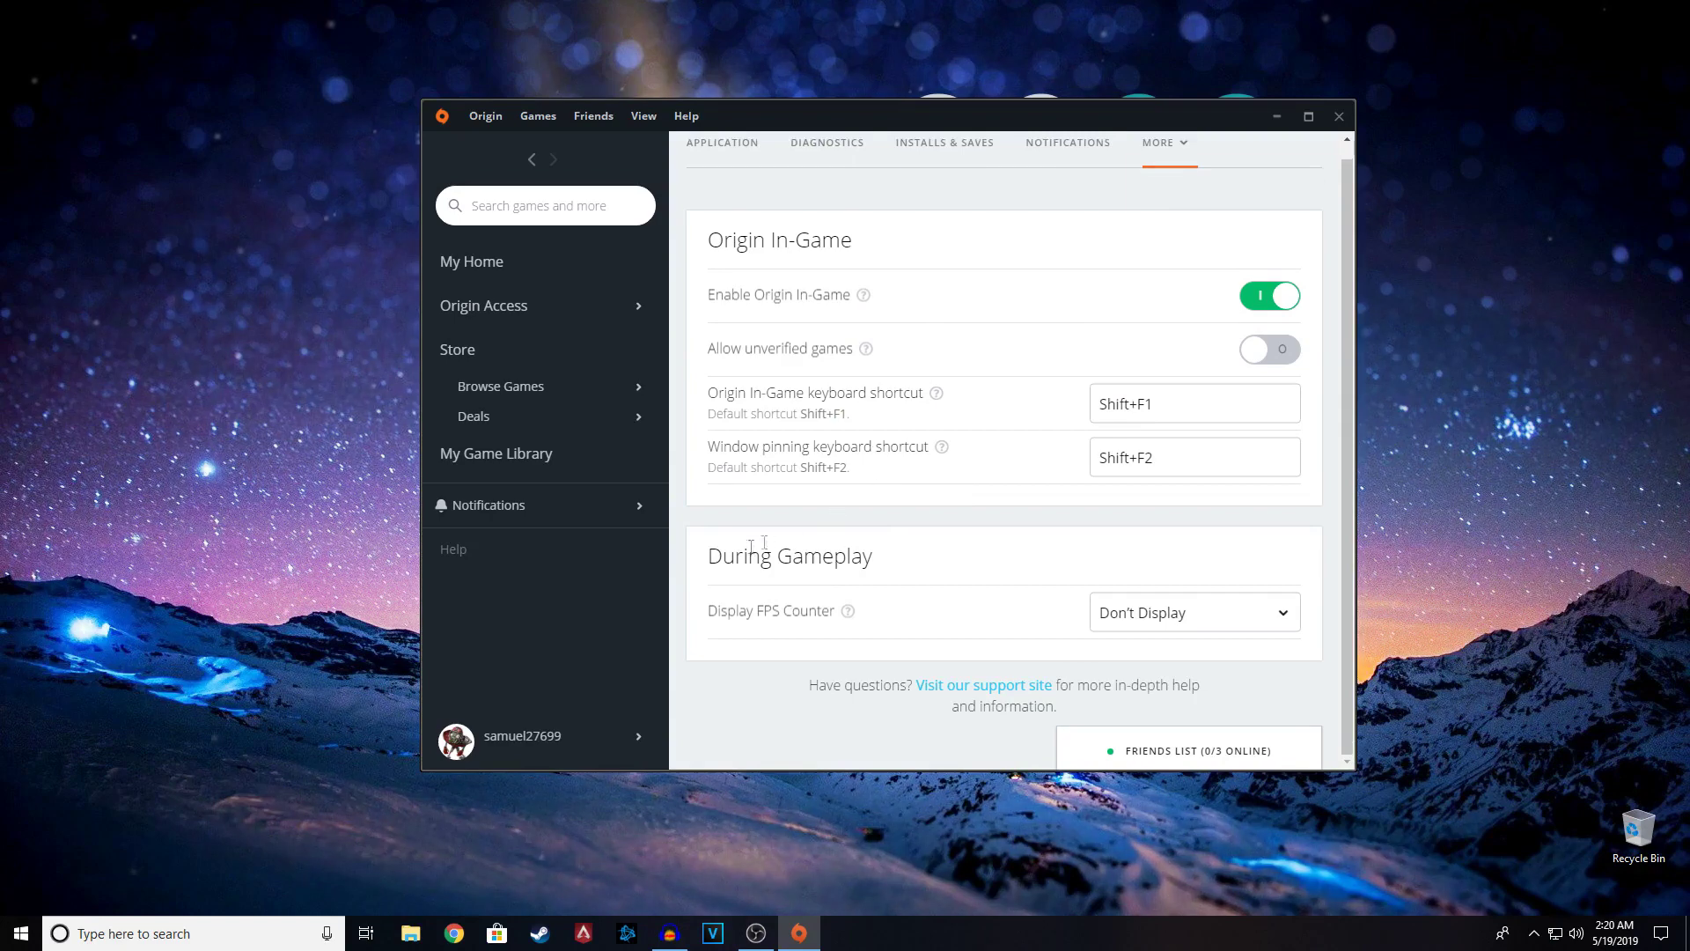
Step: Expand the Display FPS Counter position choices, currently set to not display
left_click_drag(704, 565, 882, 568)
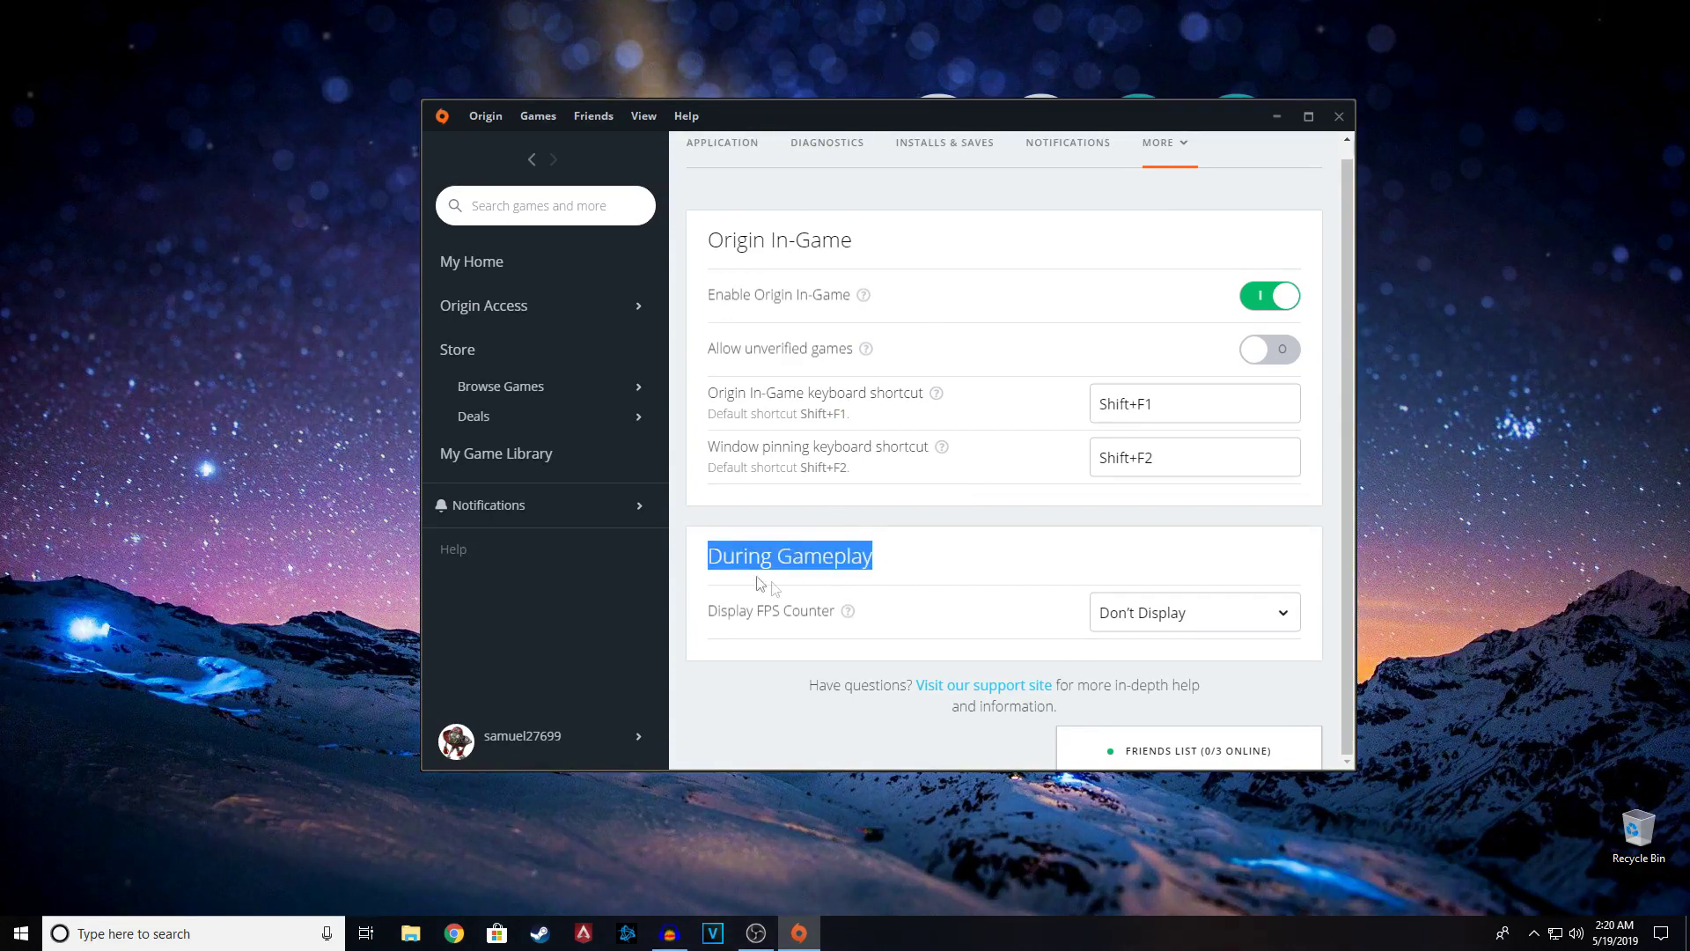
left_click(719, 608)
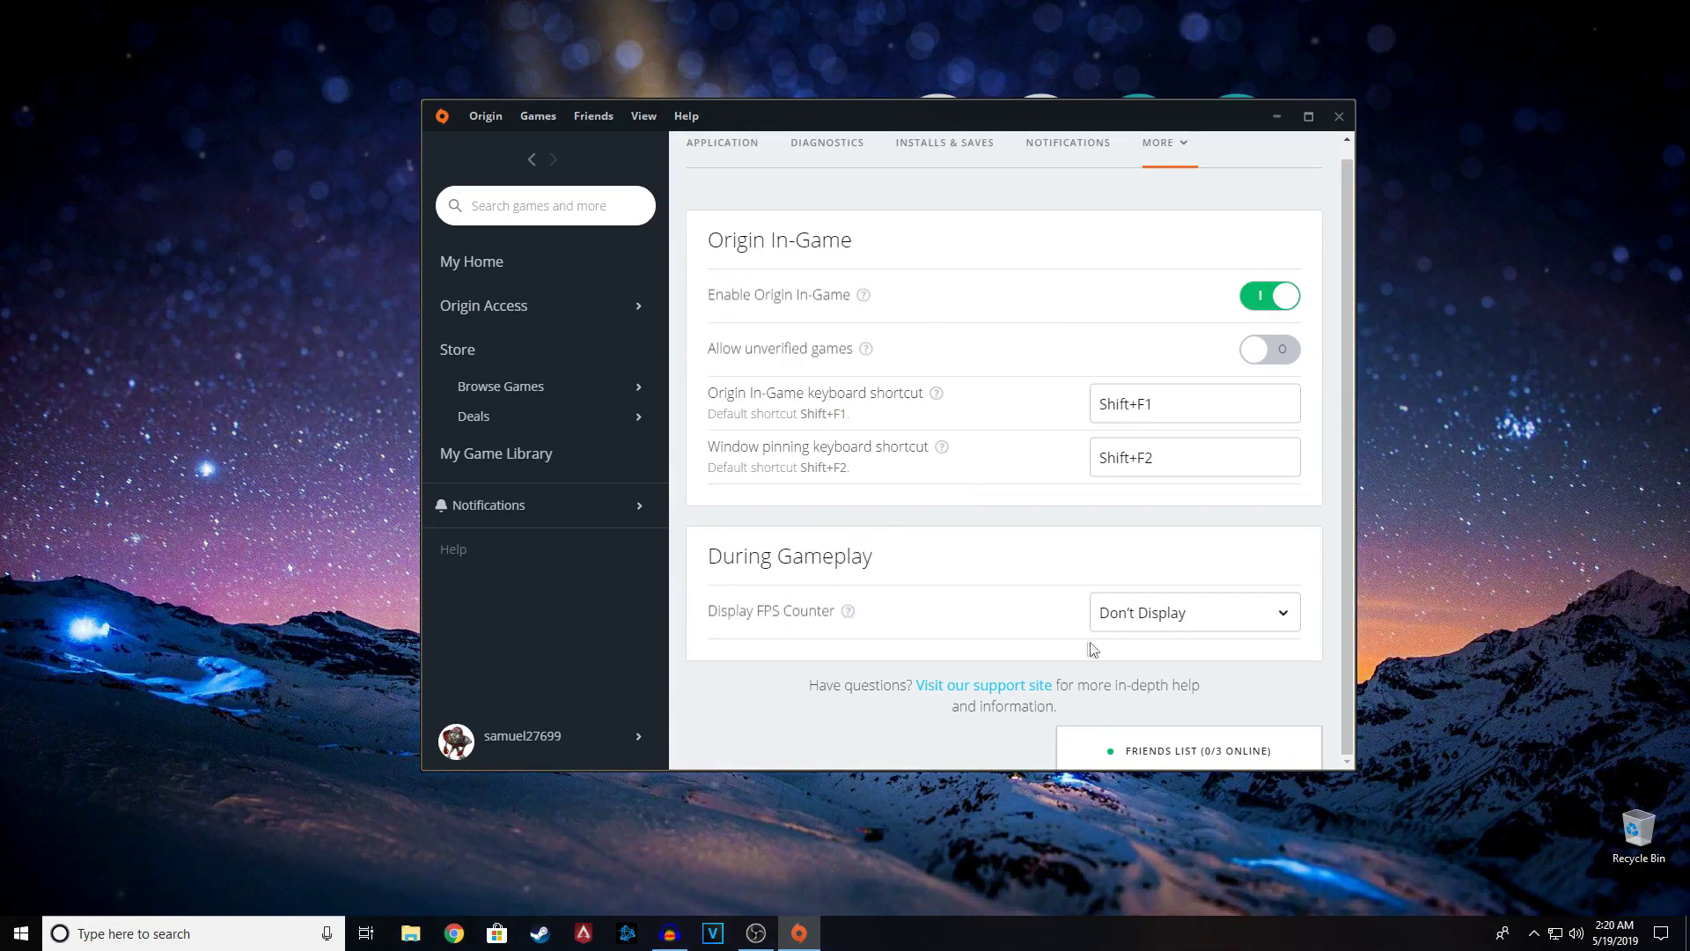
left_click(1125, 628)
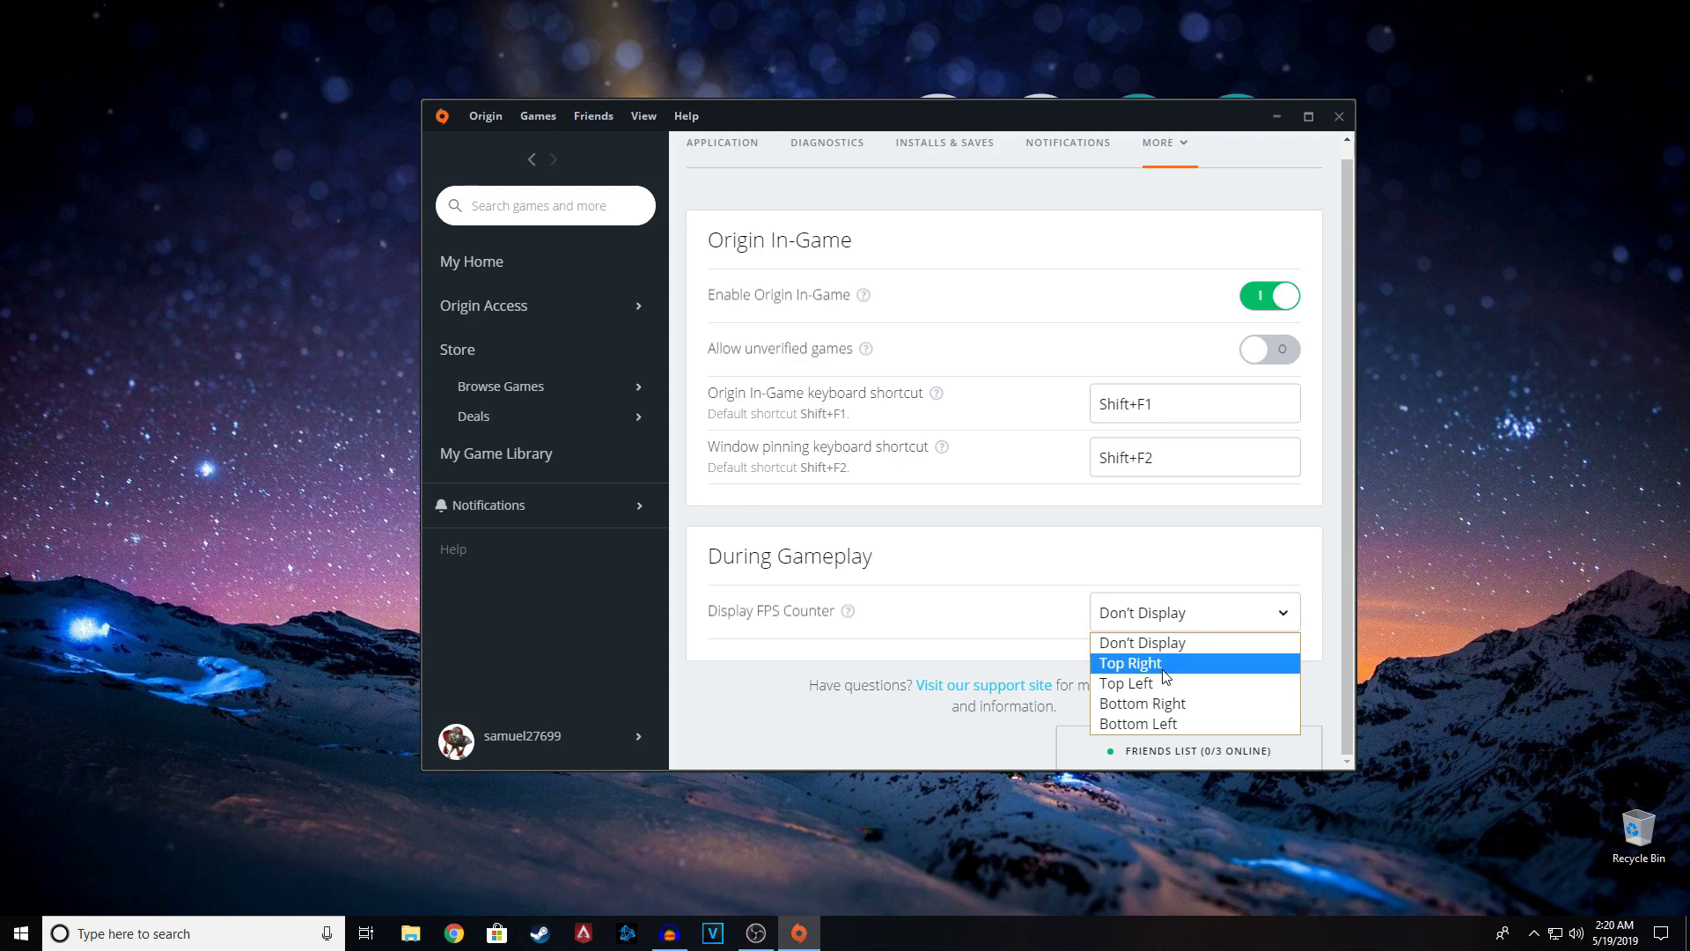
Step: Set Display FPS Counter to Top Left, Window Size 100%, and Transparency to Medium
left_click(1161, 685)
scroll(1167, 604, "down", 1)
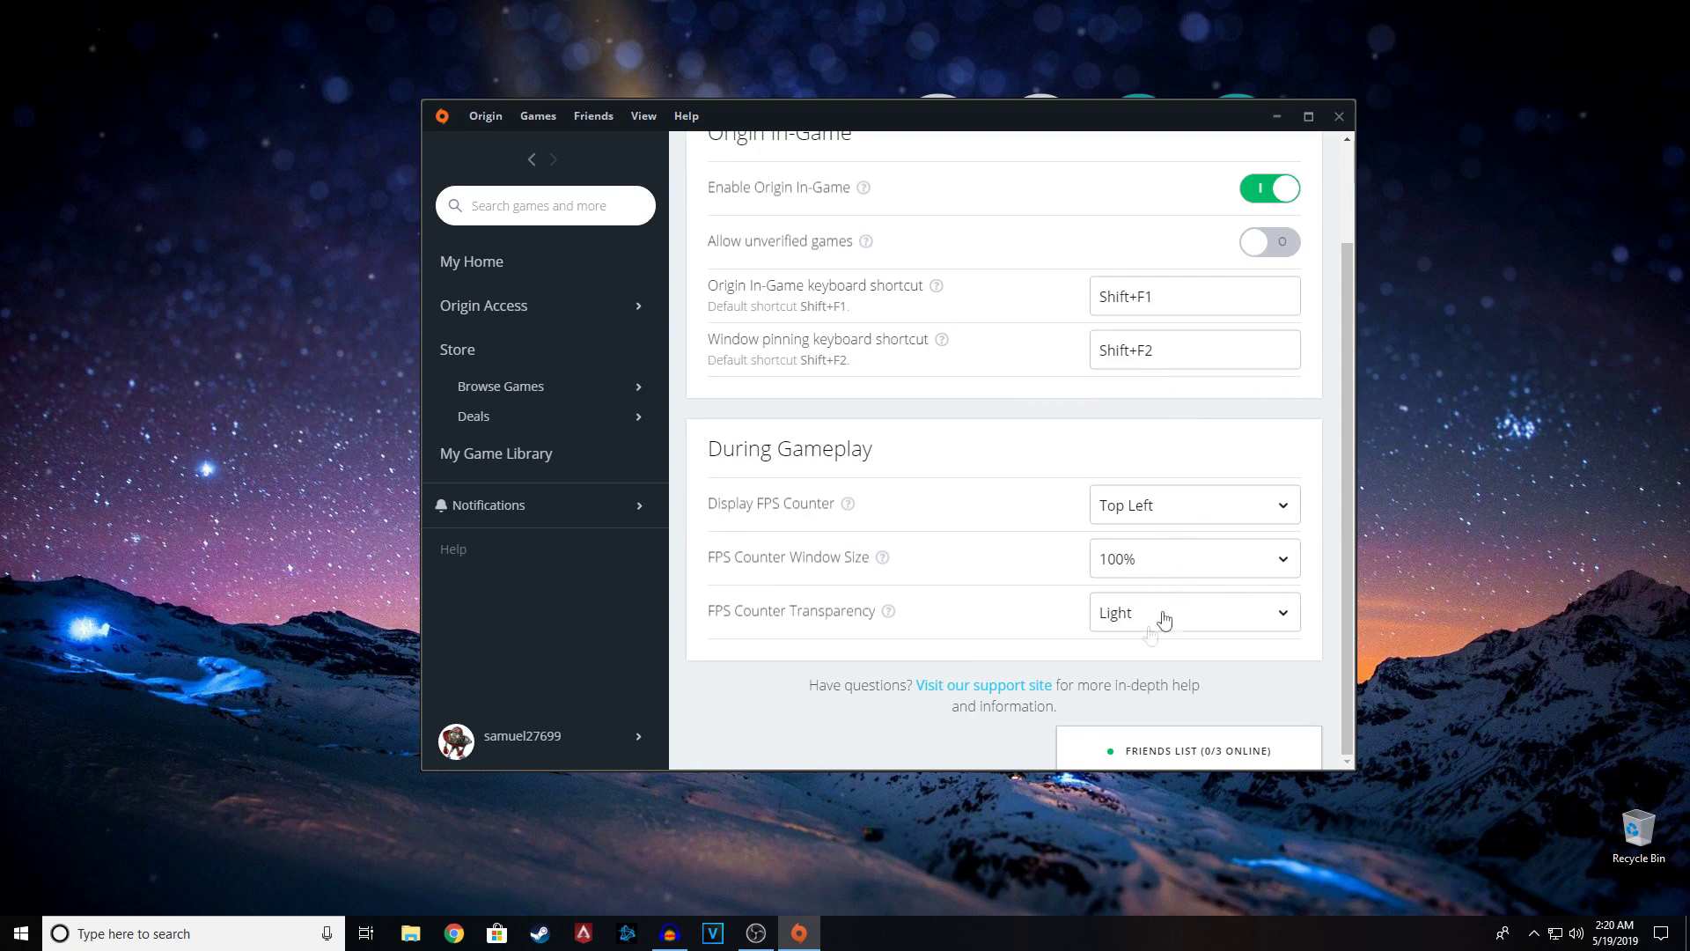
left_click(1171, 578)
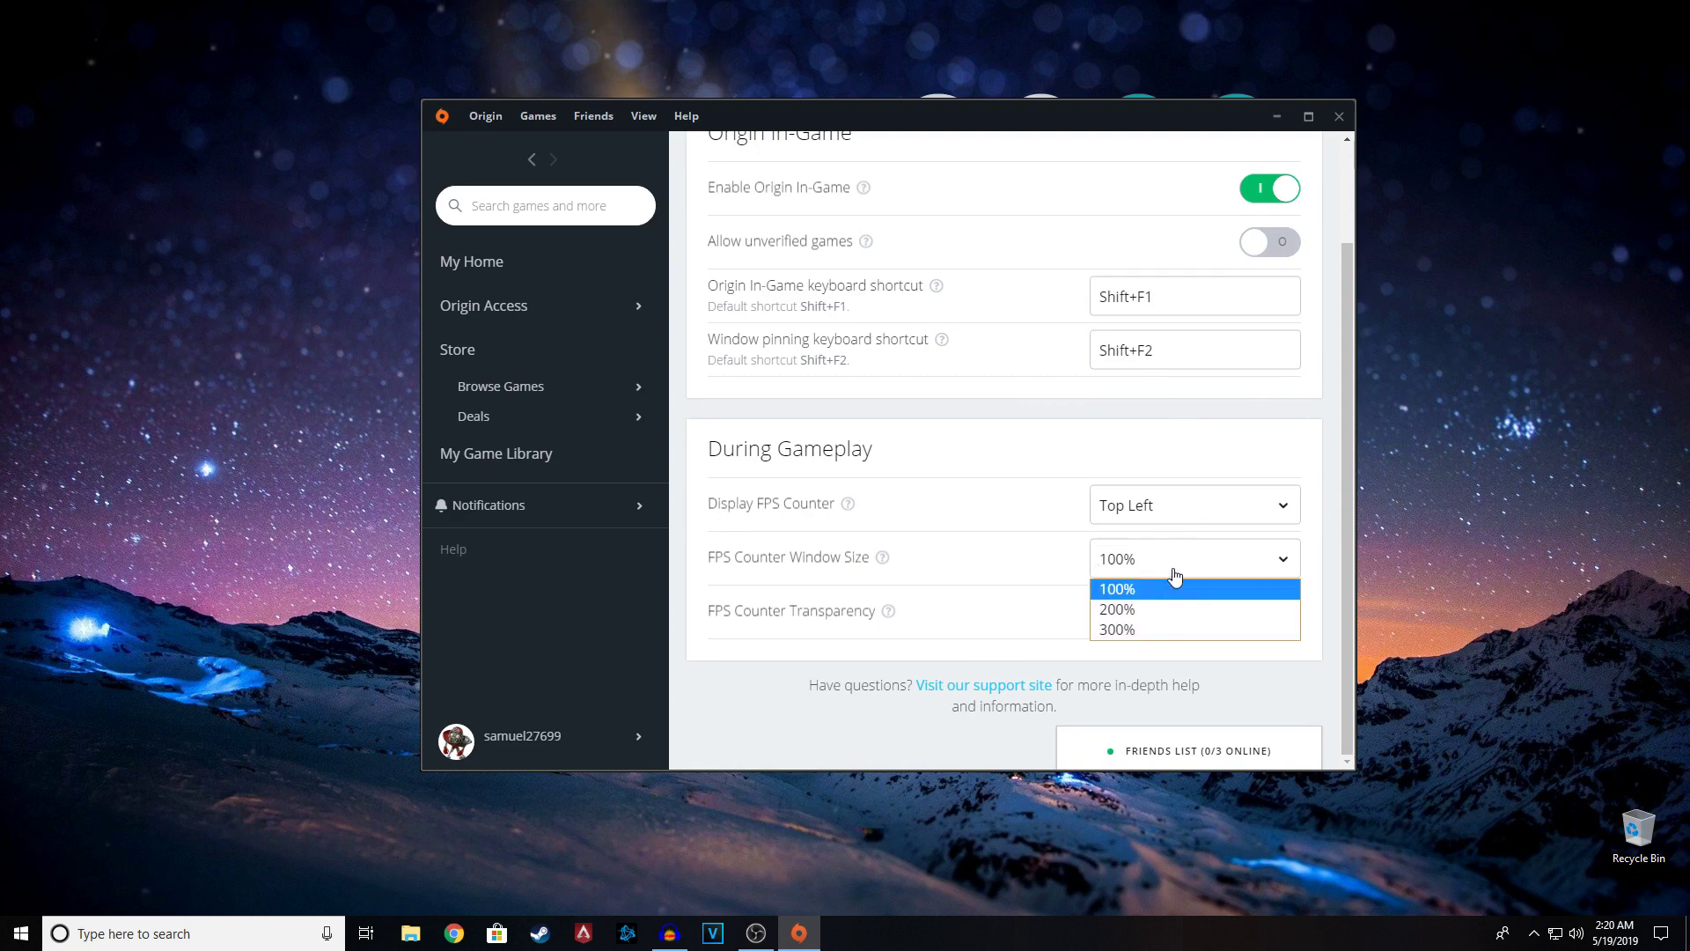
left_click(1170, 573)
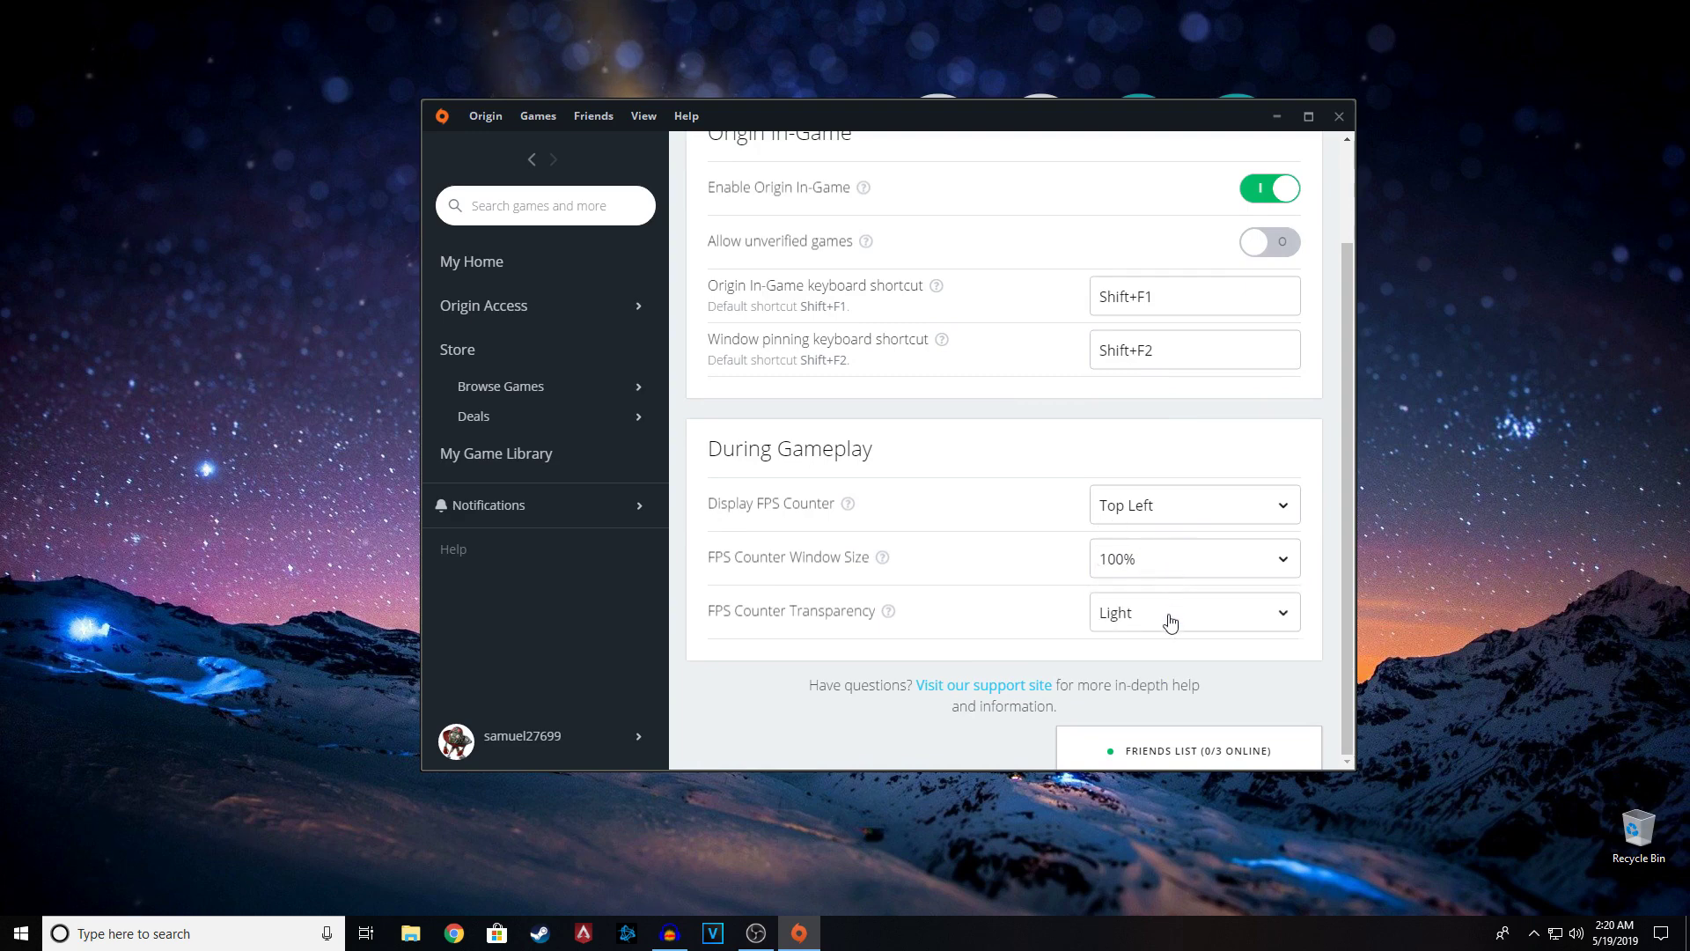
left_click(1170, 621)
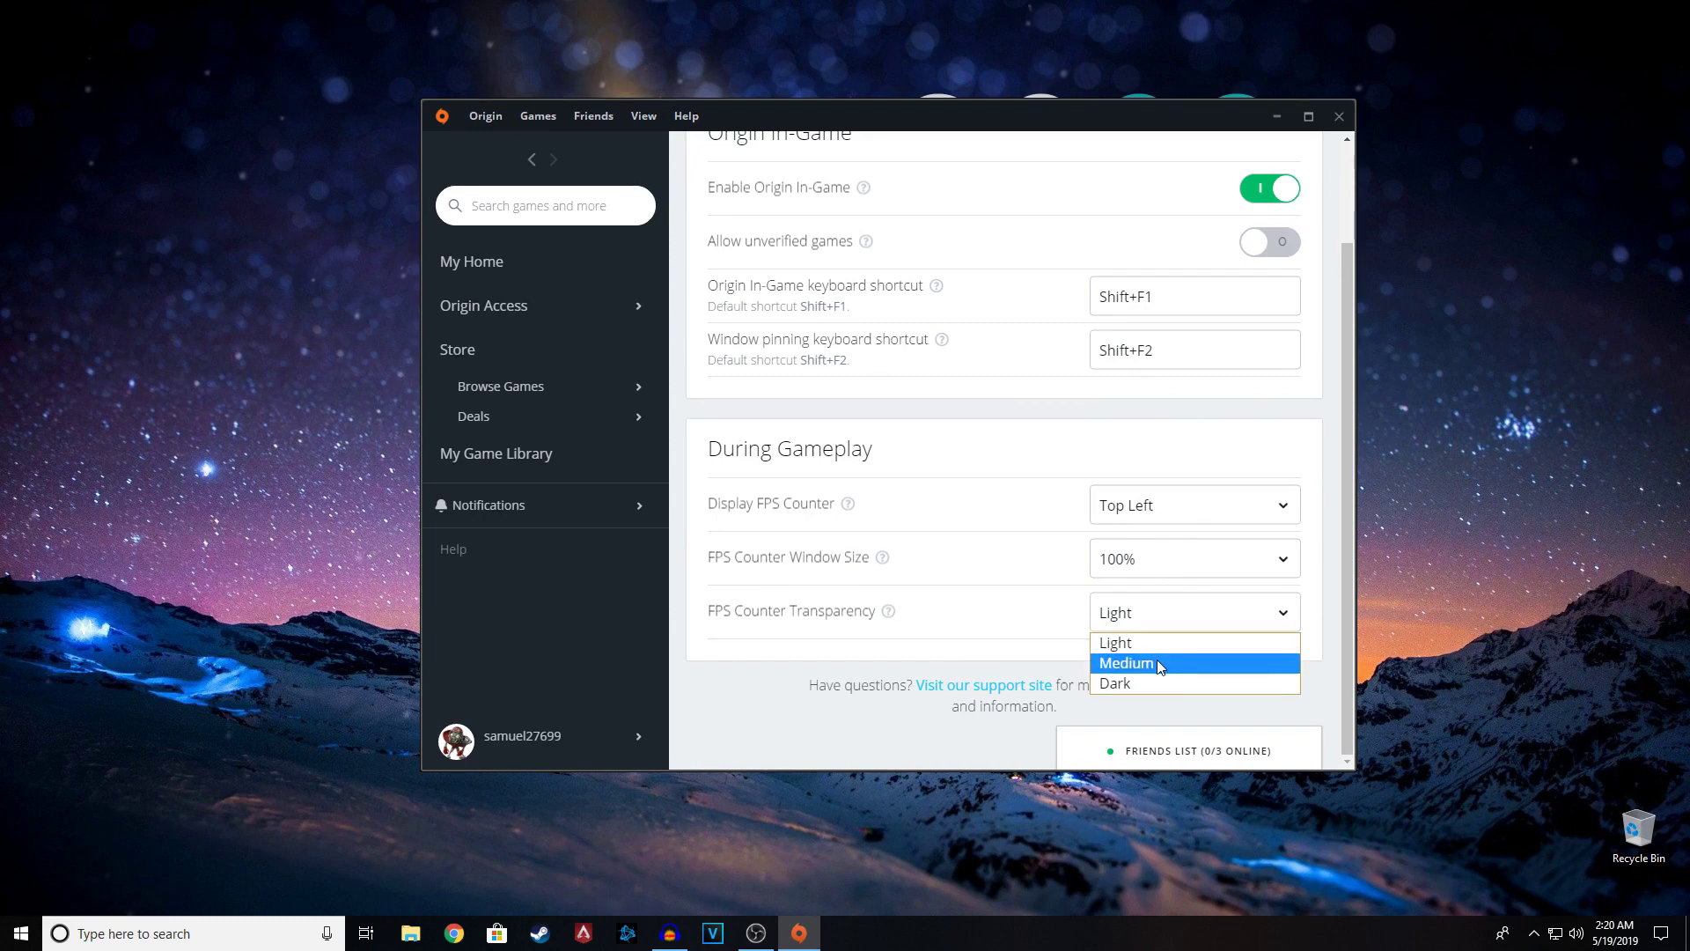
left_click(1158, 664)
left_click(1165, 564)
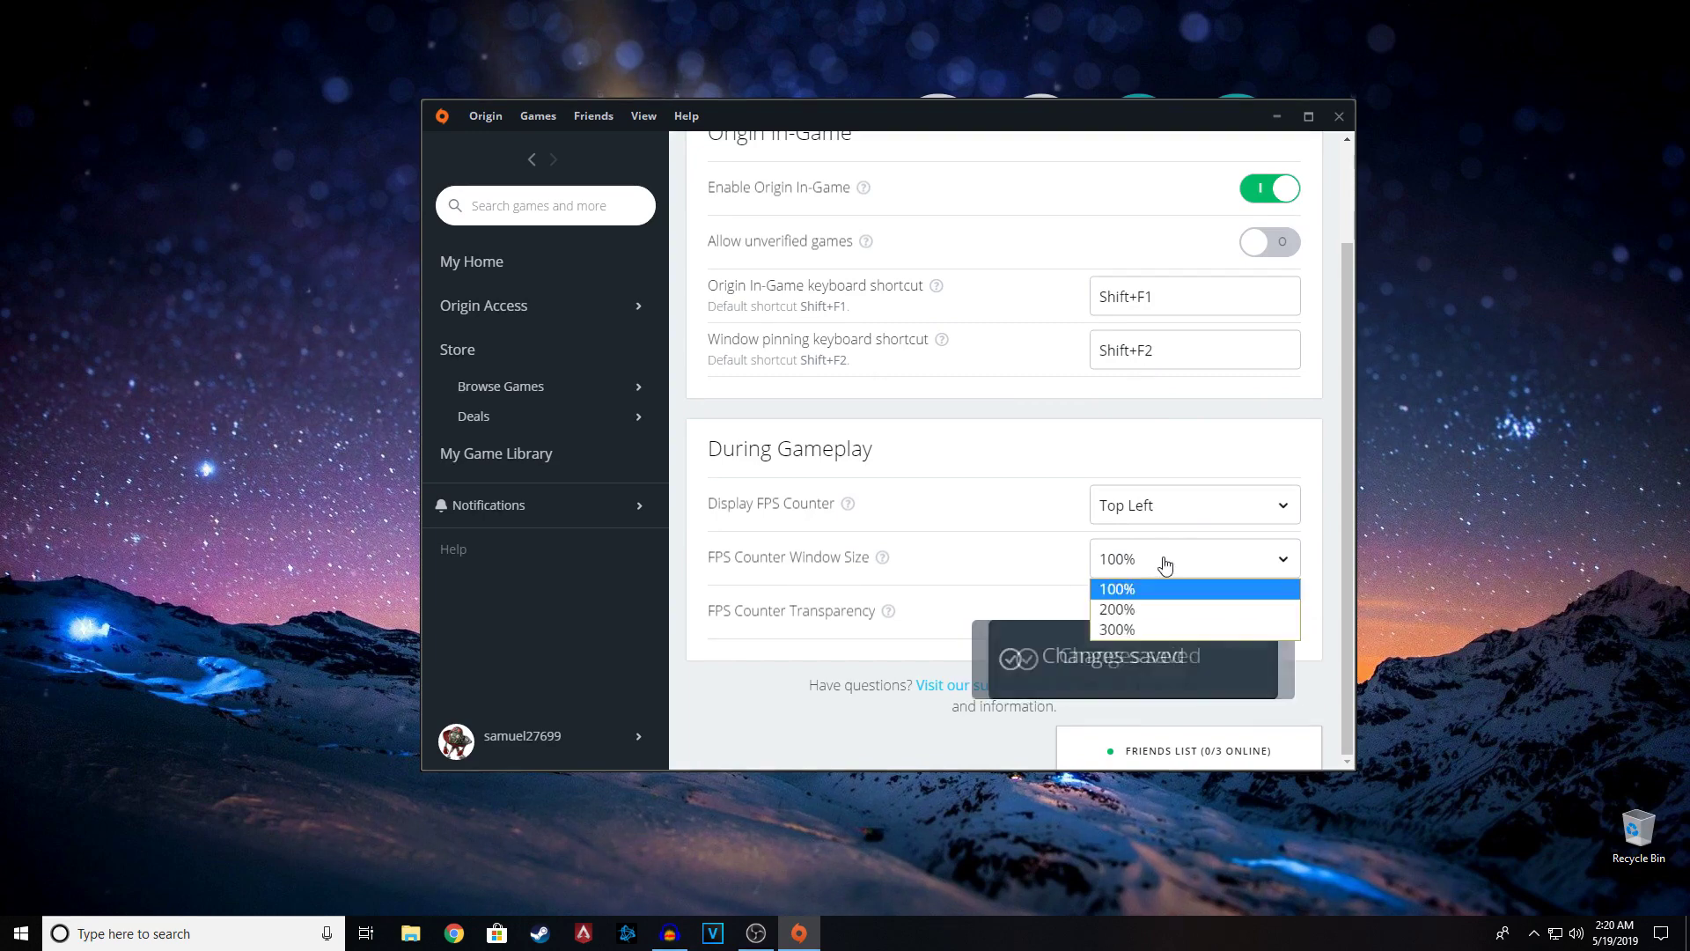
left_click(1166, 569)
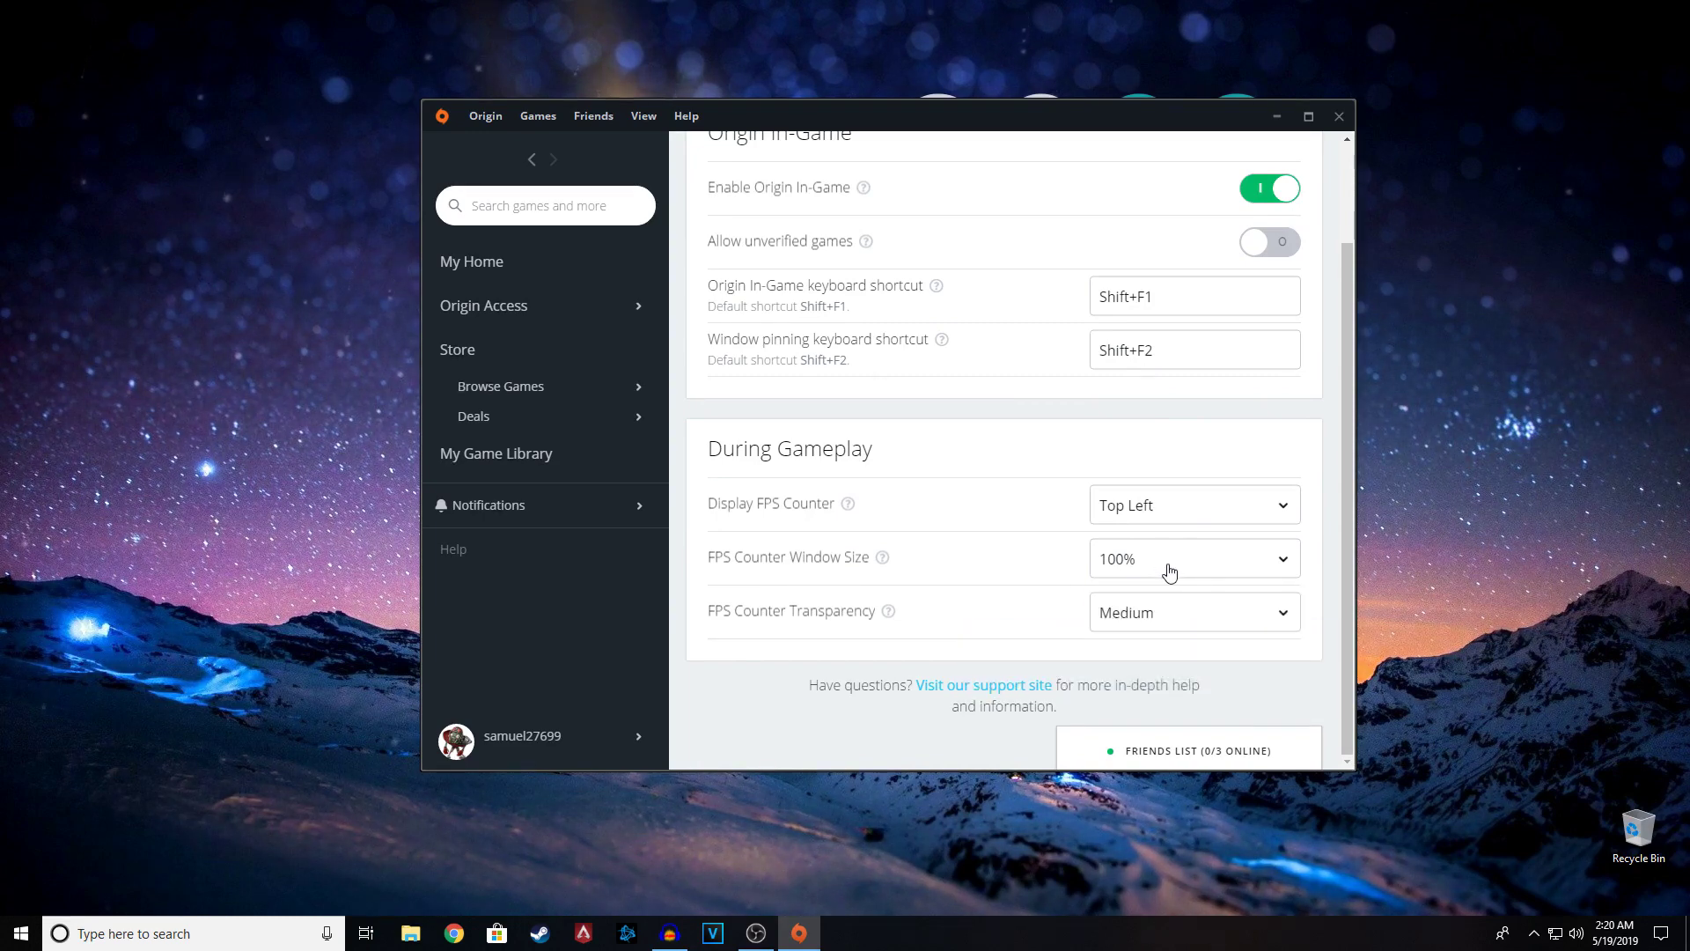
left_click(1169, 569)
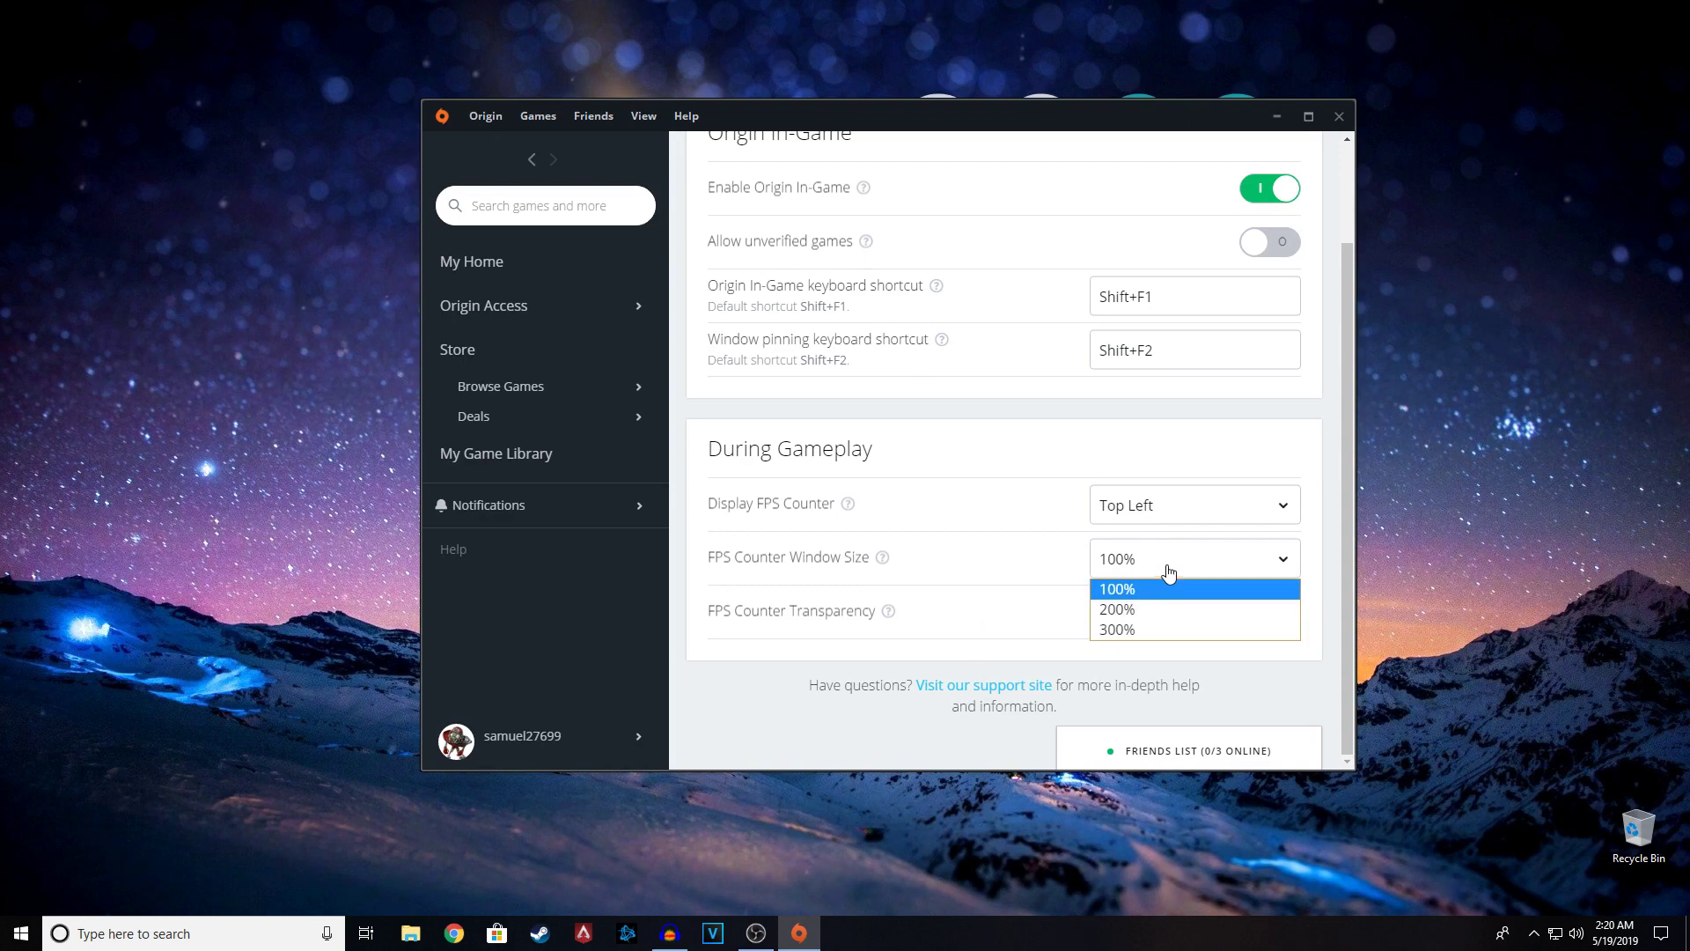
left_click(1055, 648)
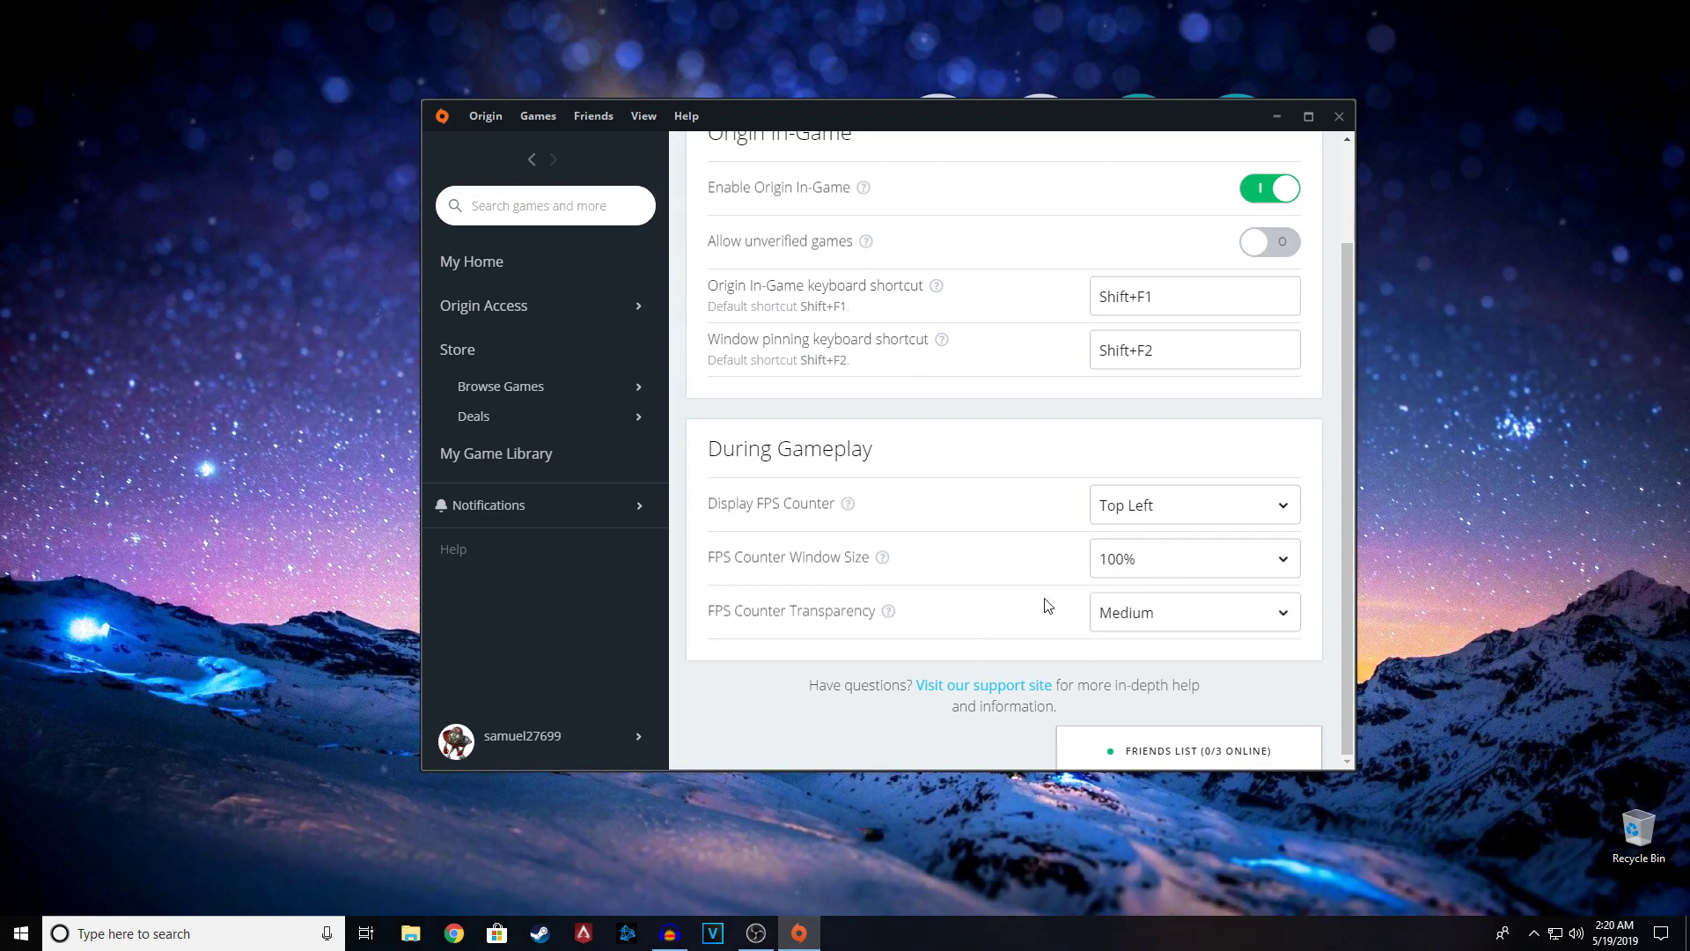